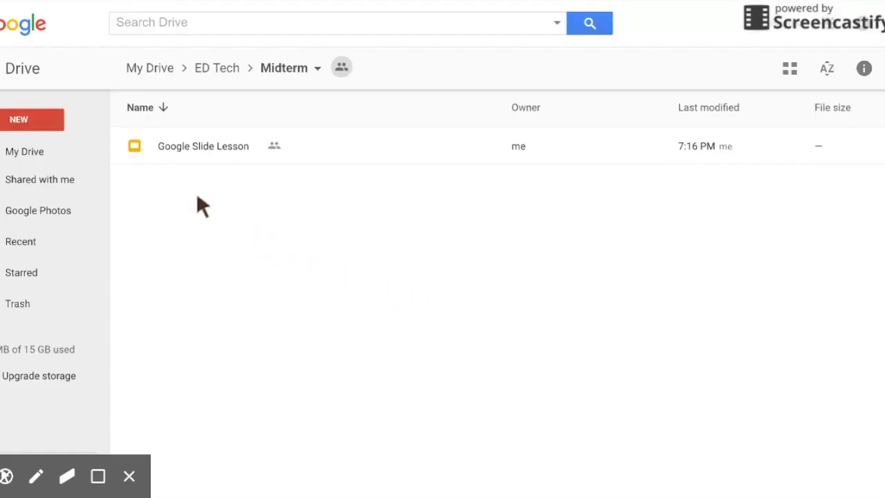
Step: Create a new Google Docs file in the shared Midterm folder, accepting the shared-folder prompt
click(41, 131)
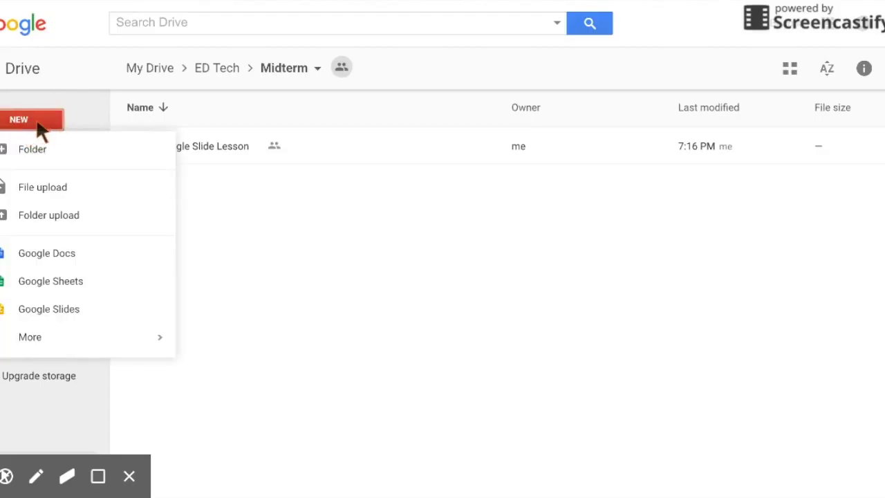
click(52, 253)
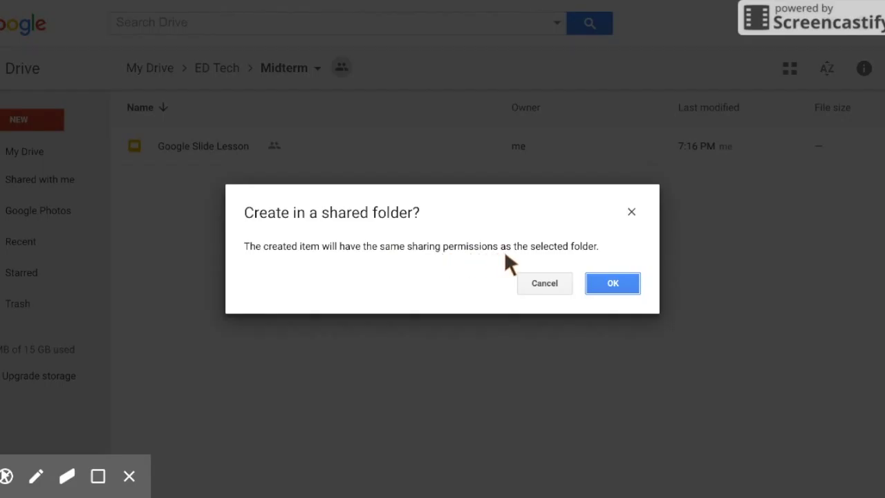
click(621, 281)
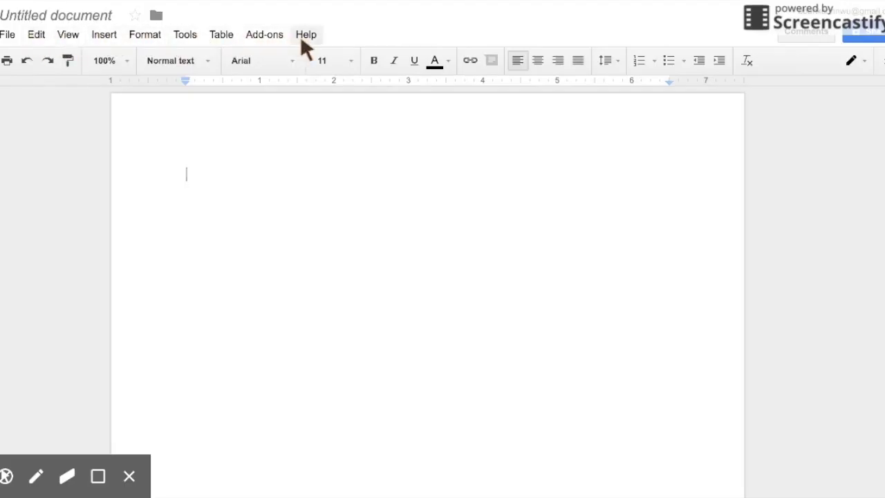
Step: Open the File menu of the blank Untitled document and dismiss it without choosing anything
click(9, 35)
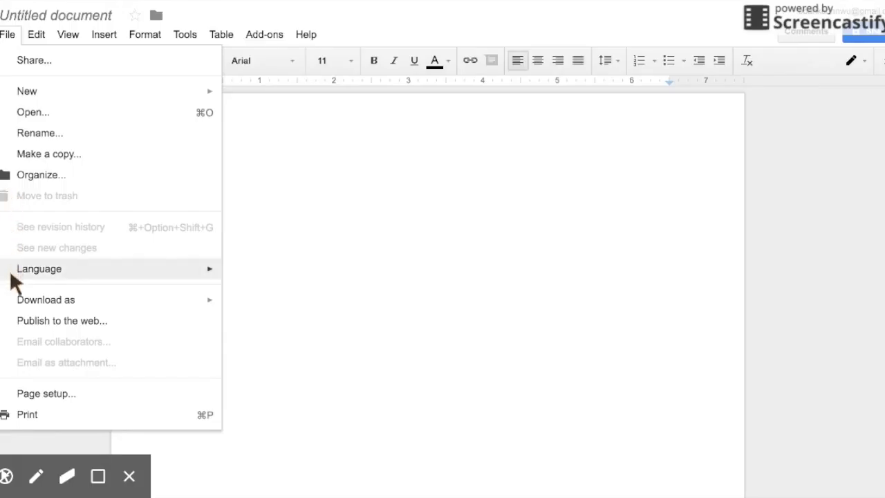
click(20, 414)
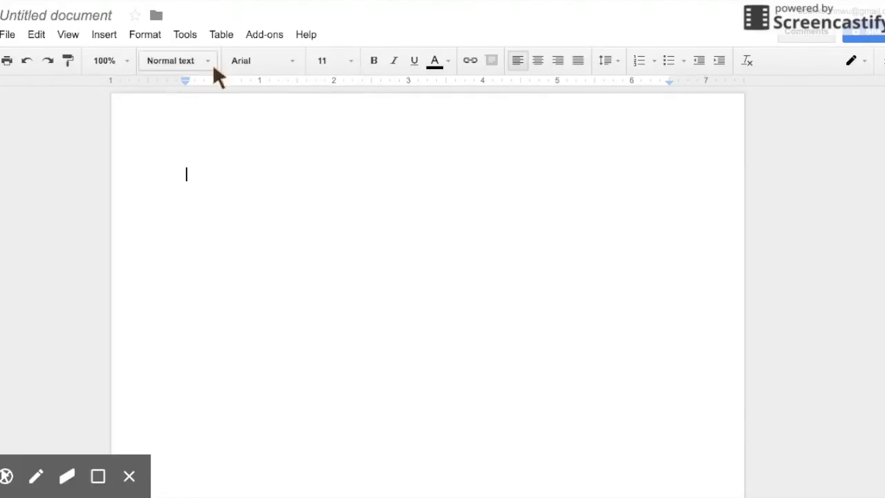
Step: Rename the document to 'Interactive Document' using File > Rename
click(6, 36)
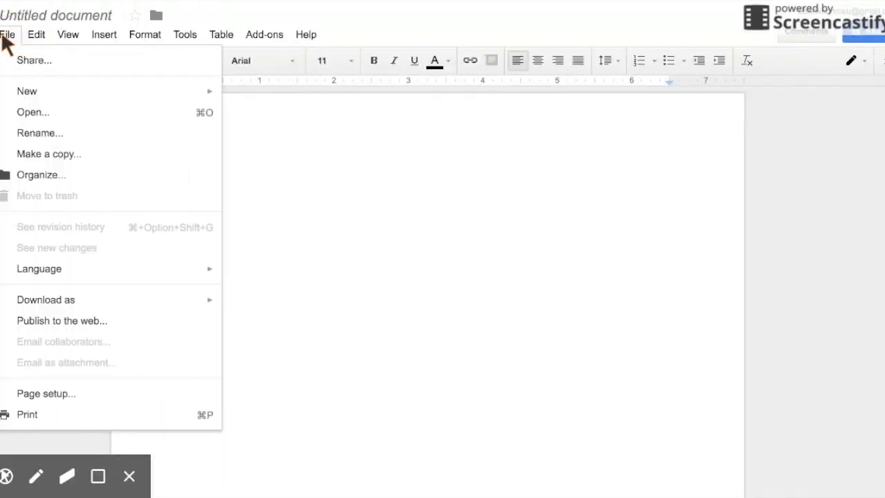
mouse_move(10, 96)
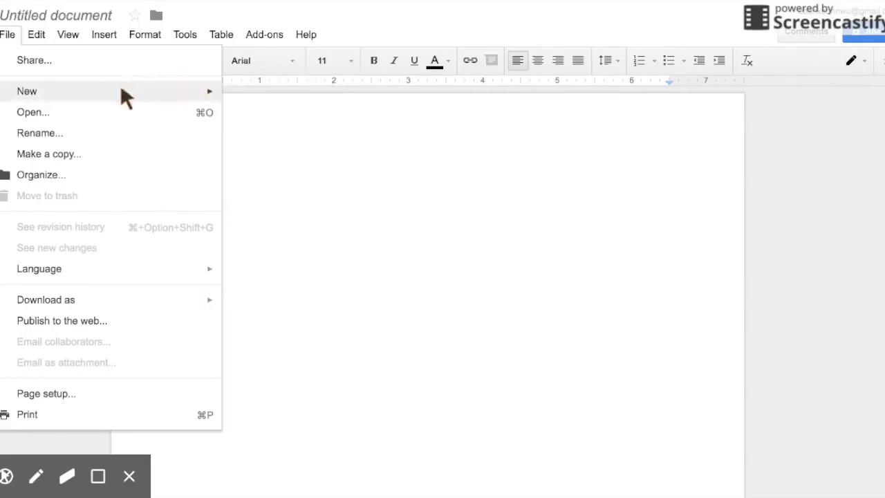
click(49, 129)
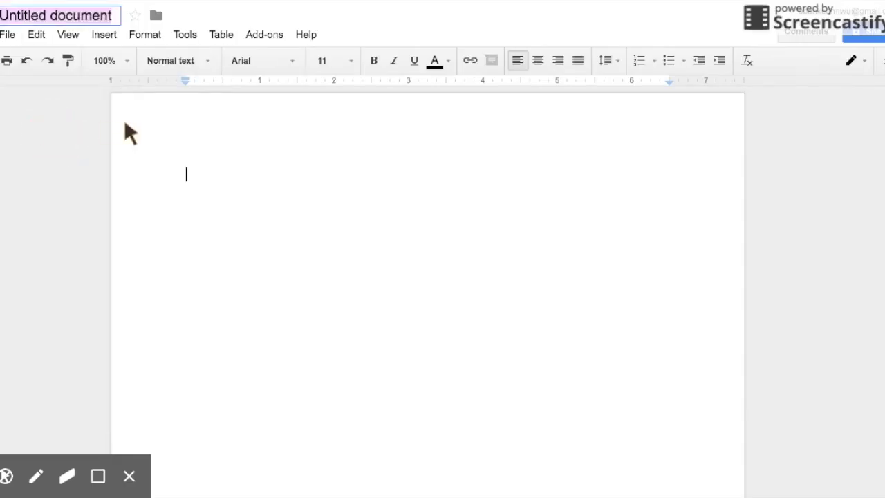
text(Int)
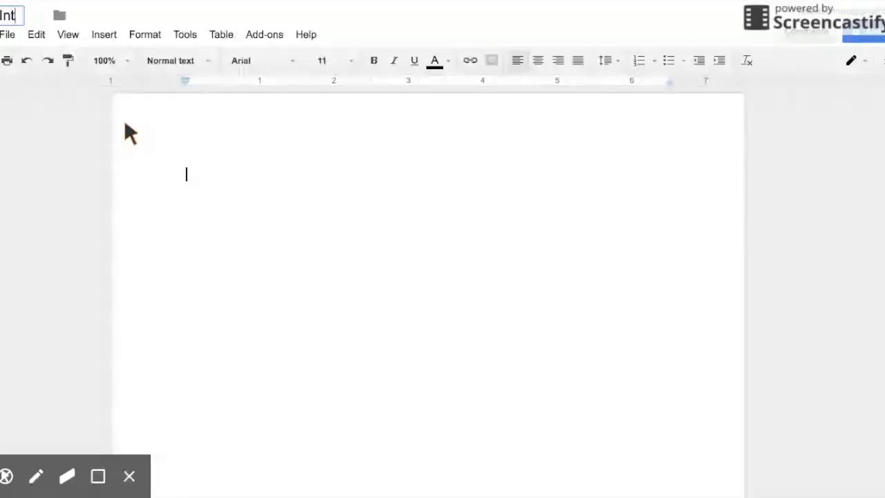
text(eractive)
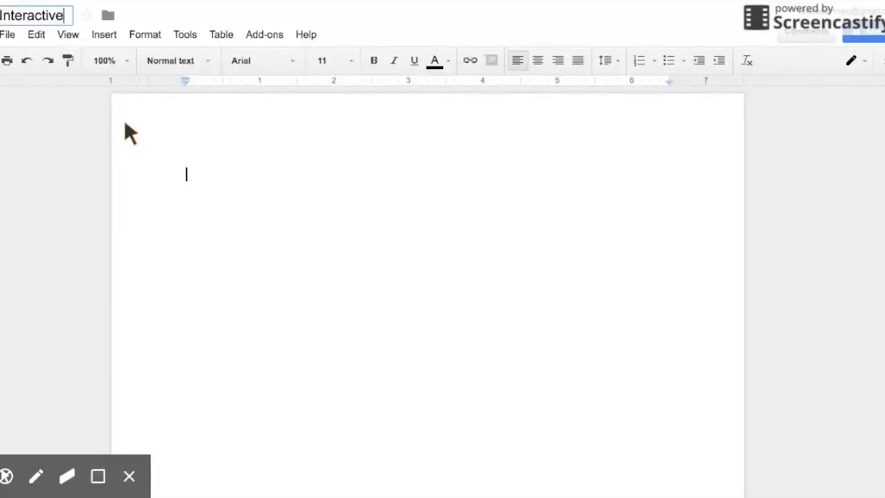
text( Document)
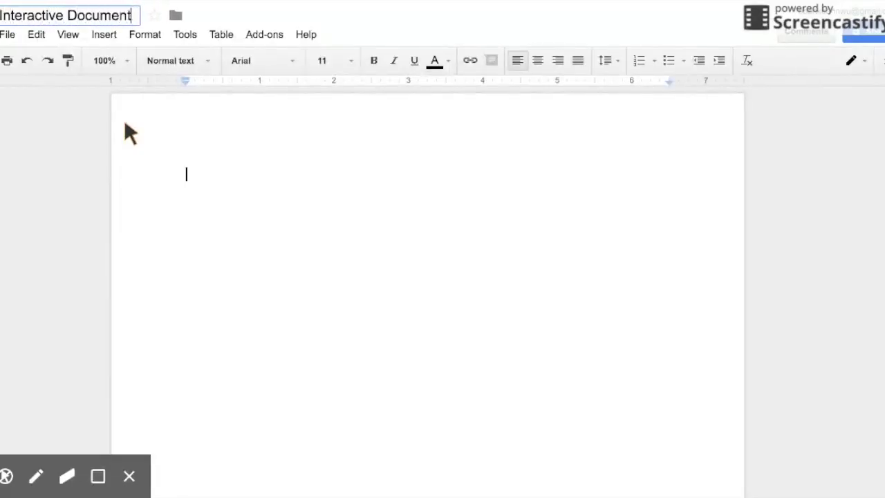
click(195, 152)
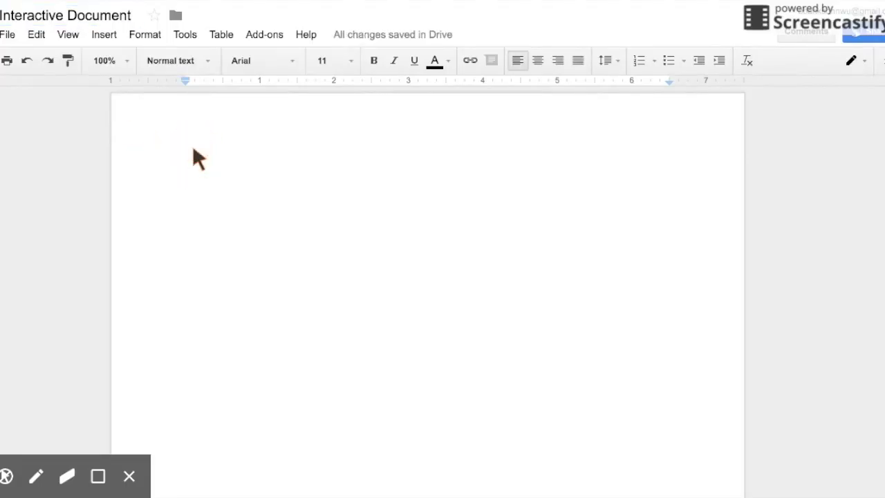
click(35, 36)
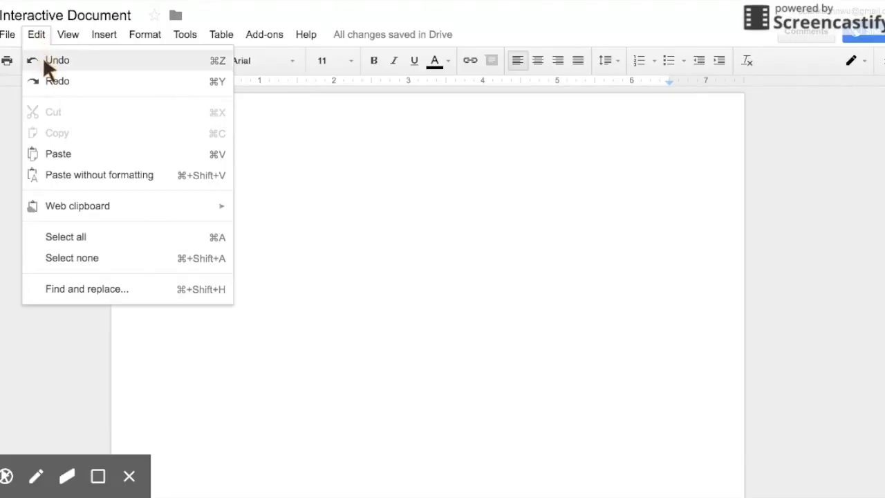
click(272, 156)
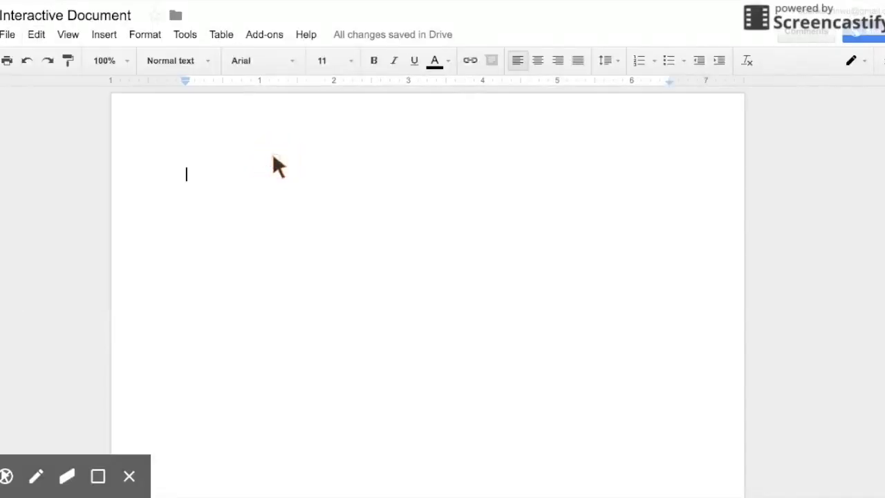
text(Cat)
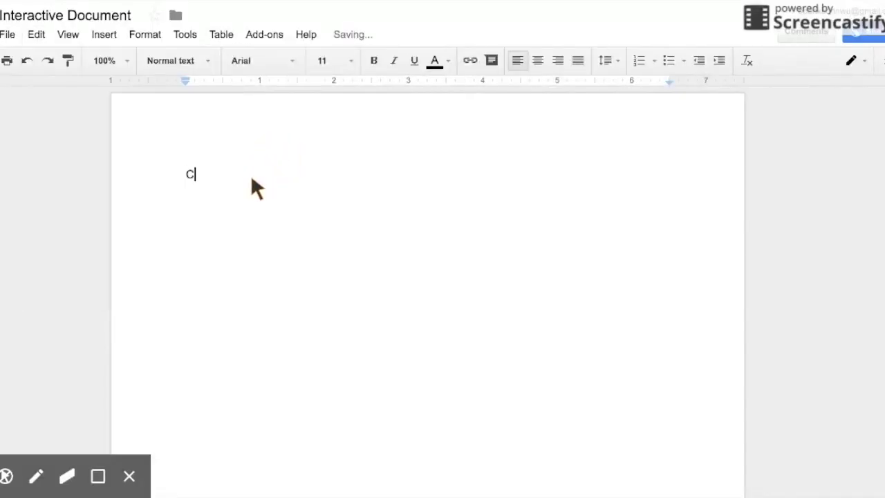
click(40, 34)
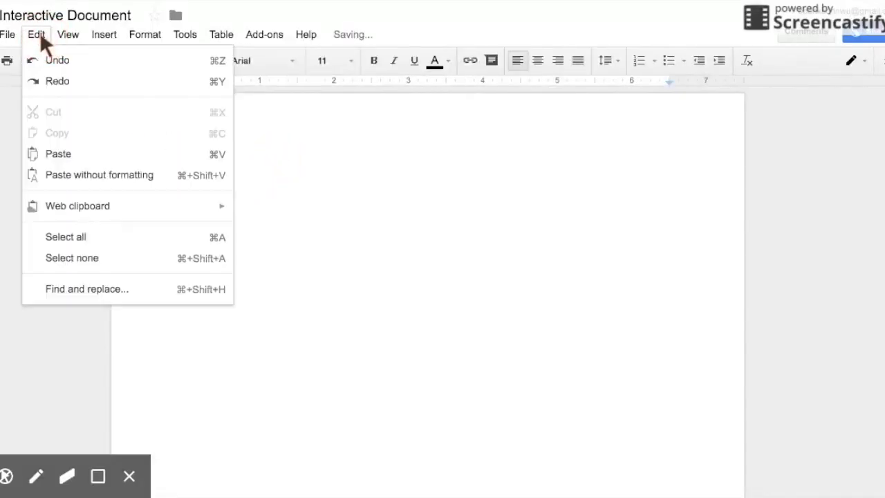
click(48, 60)
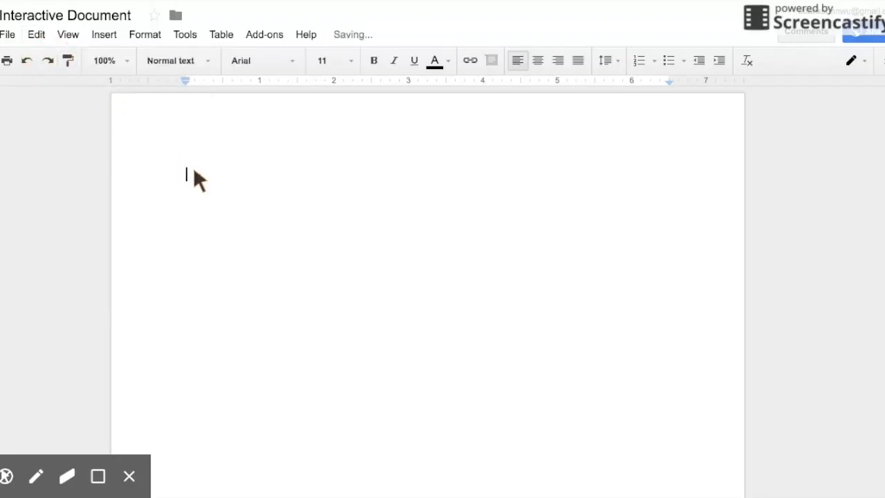
click(40, 36)
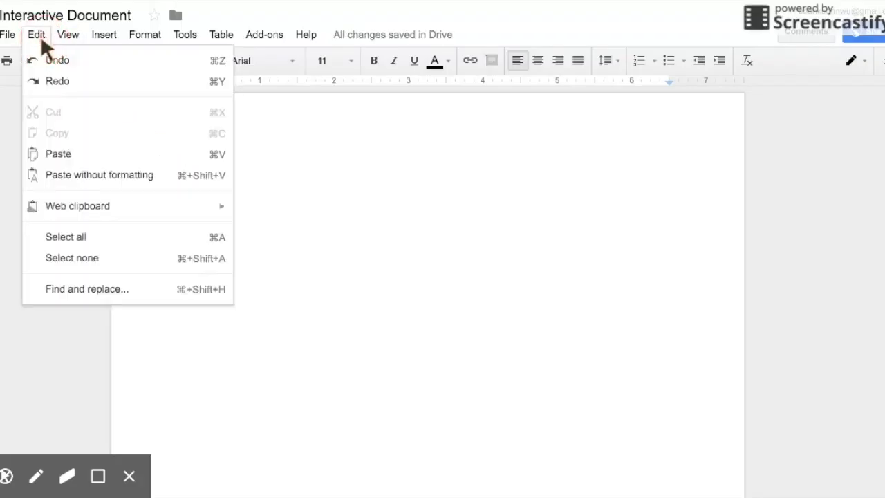
click(46, 84)
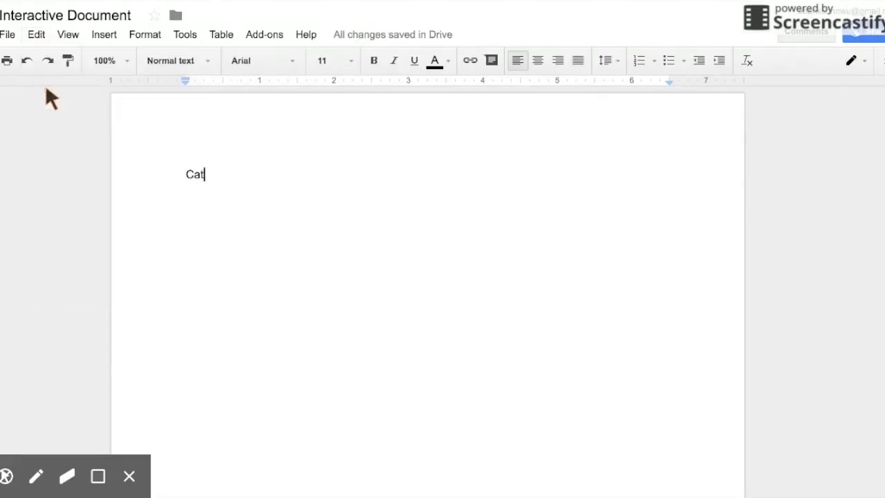
key(ctrl+z)
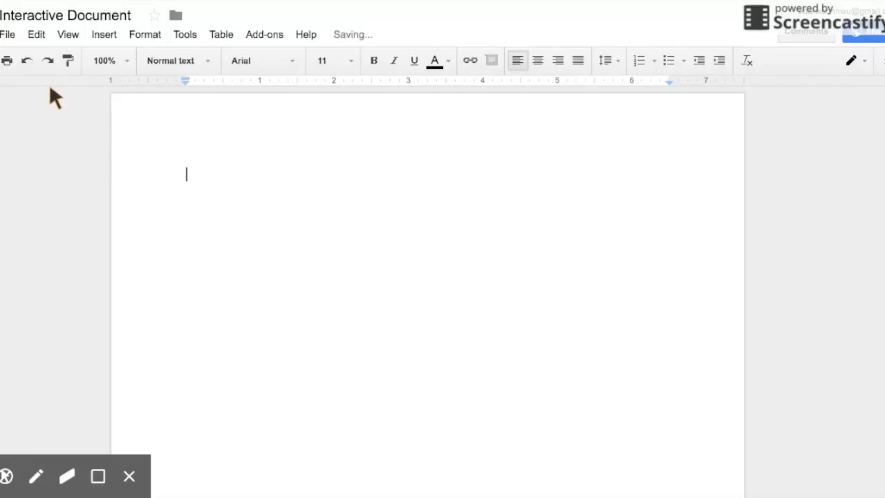
click(68, 43)
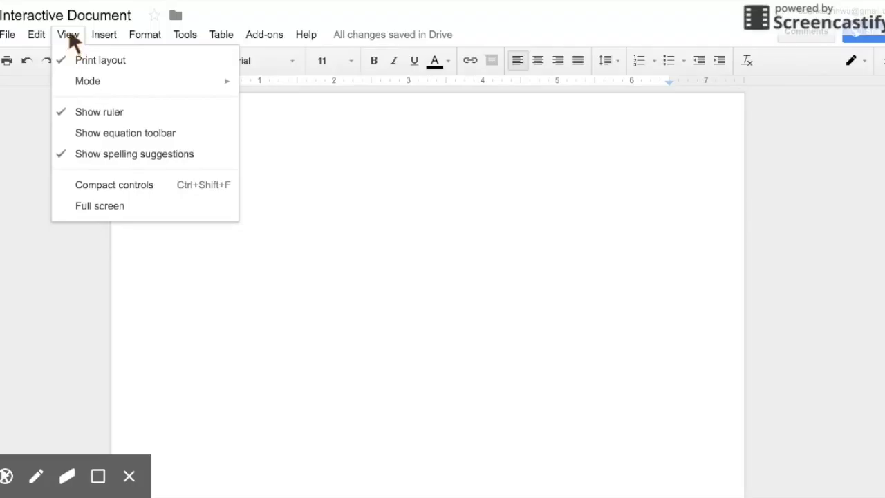
click(81, 114)
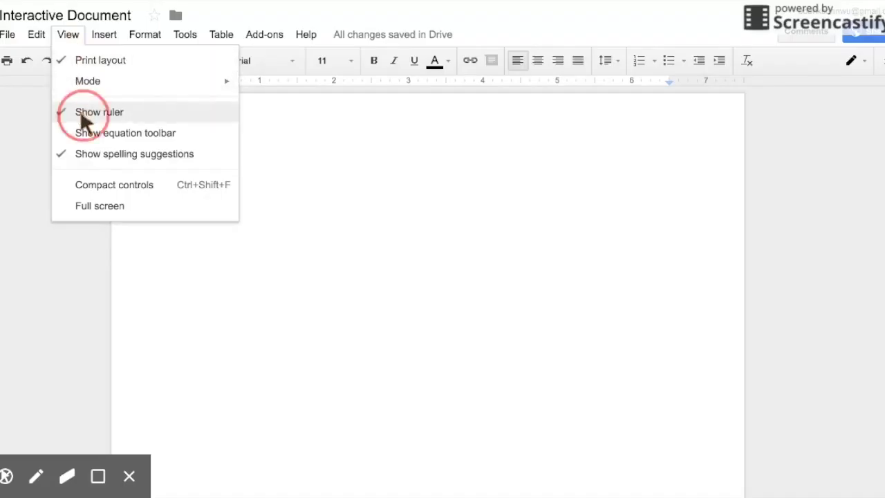
click(69, 35)
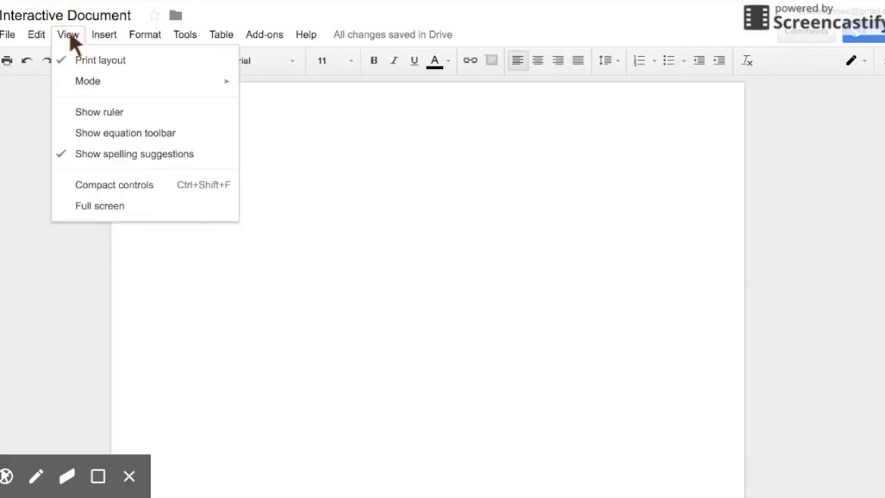
click(78, 112)
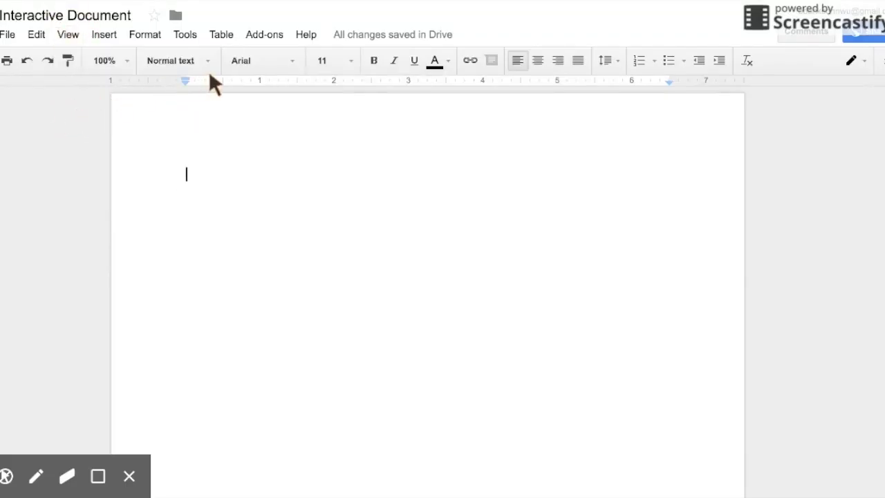
Step: Keep the document in Editing mode from View > Mode and return to the page start
click(66, 37)
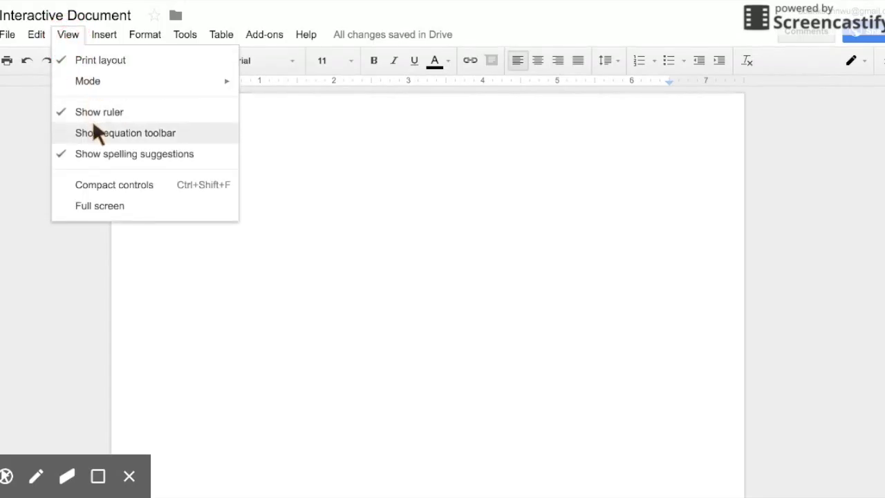
mouse_move(94, 83)
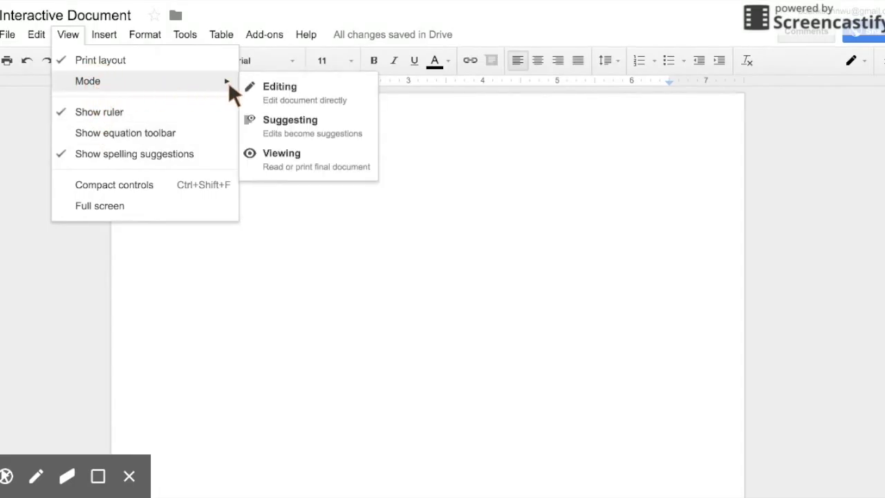
click(274, 88)
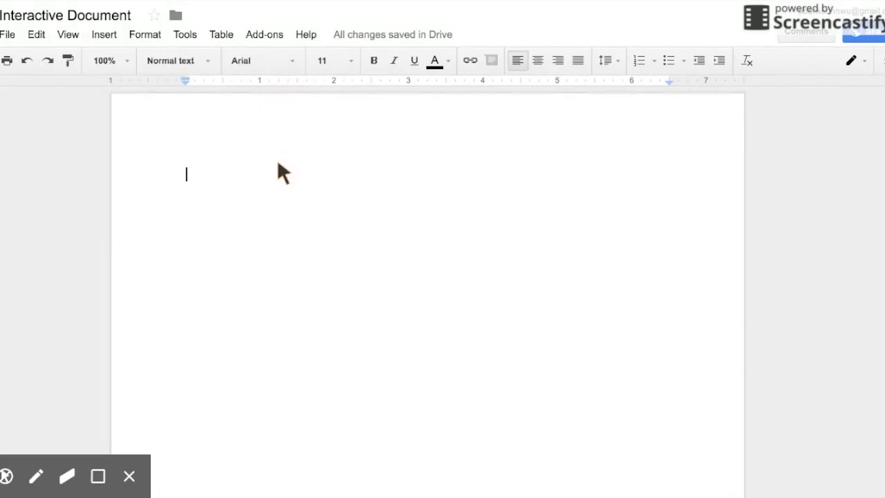
click(179, 153)
Step: Switch the document to Viewing mode, then bring up the View > Mode choices again
click(74, 32)
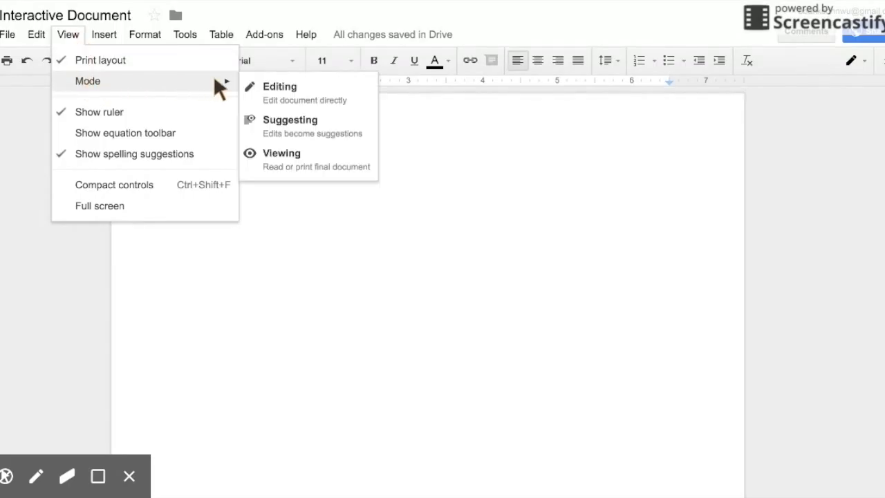
mouse_move(205, 82)
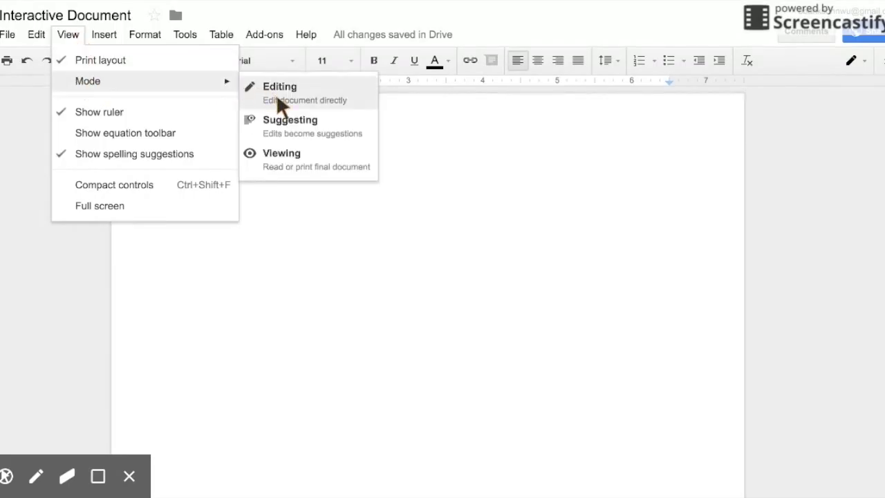
click(280, 157)
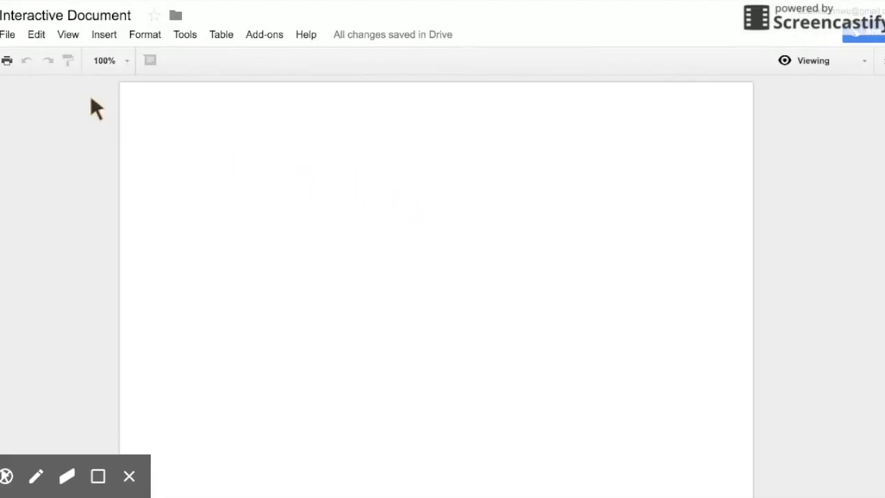
click(67, 38)
click(74, 82)
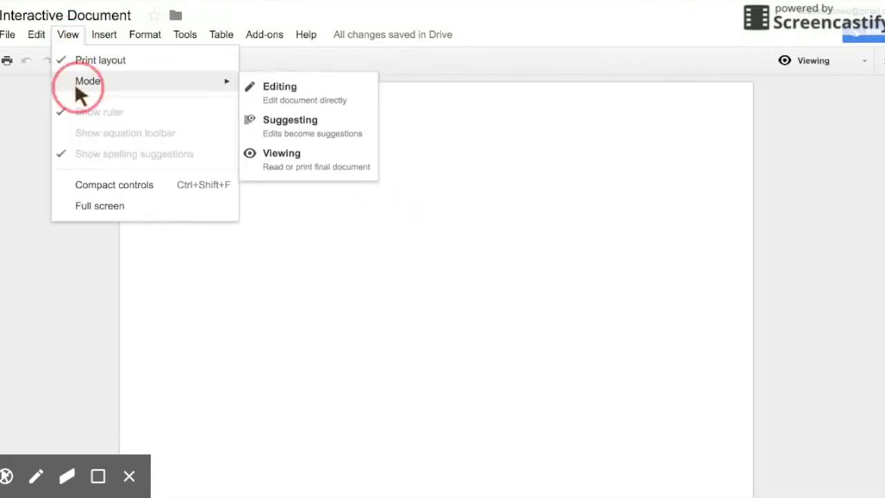
Step: In Suggesting mode, add the word 'Suggestions' and then reject that suggestion
click(258, 128)
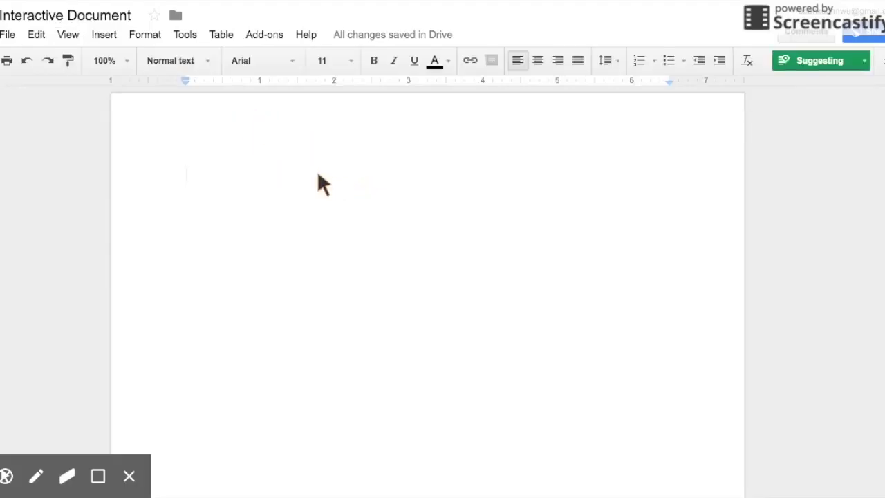
text(Su)
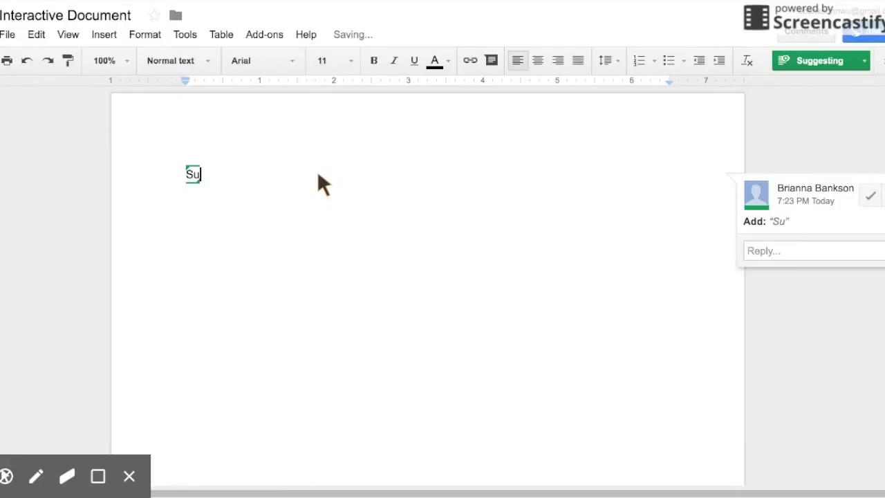
text(ggestions)
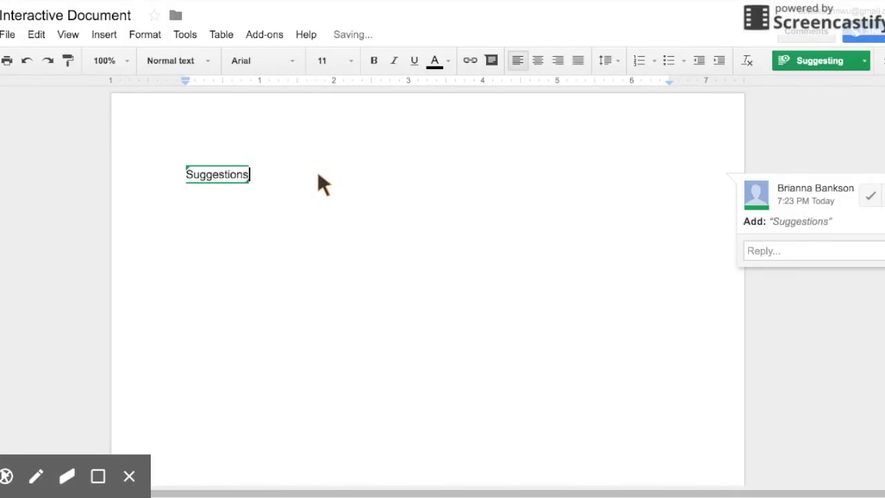
key(Return)
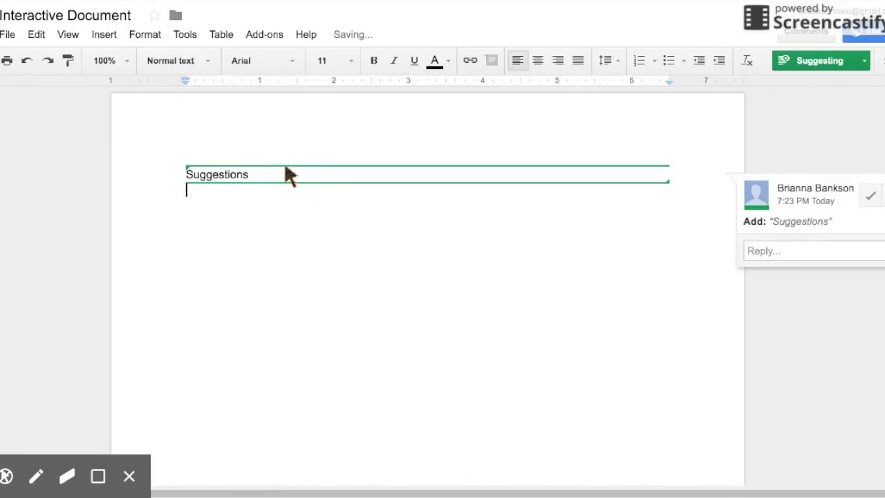
drag(184, 173, 237, 174)
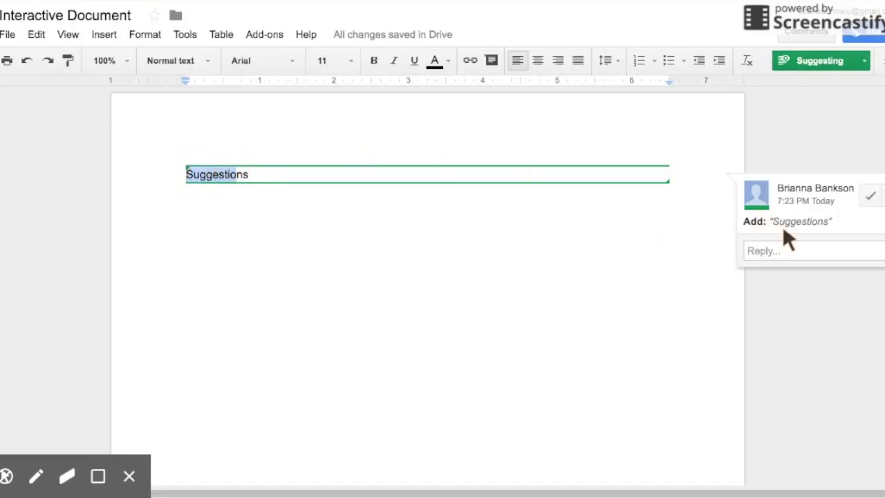
click(883, 196)
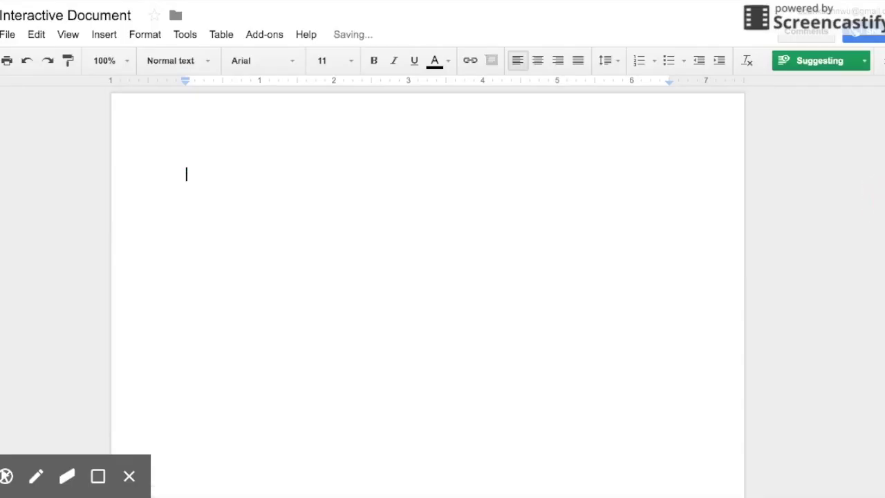
Step: Put the document back into Editing mode
click(57, 33)
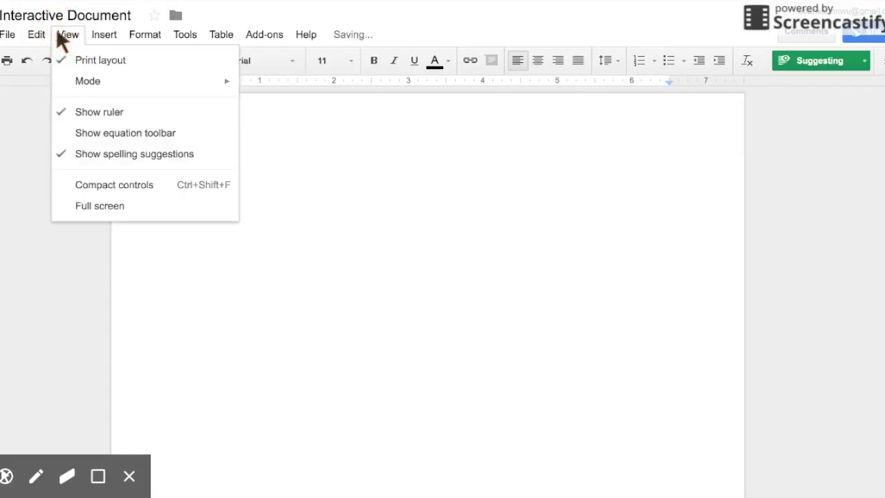
mouse_move(71, 81)
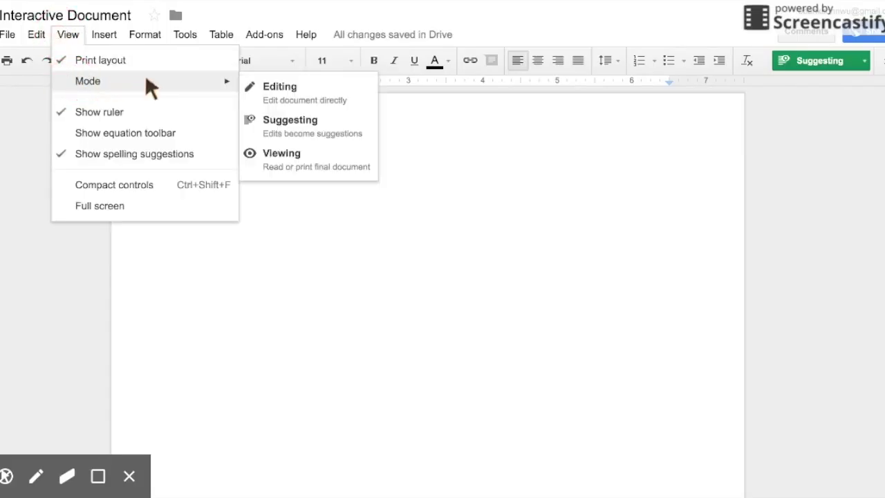
click(276, 89)
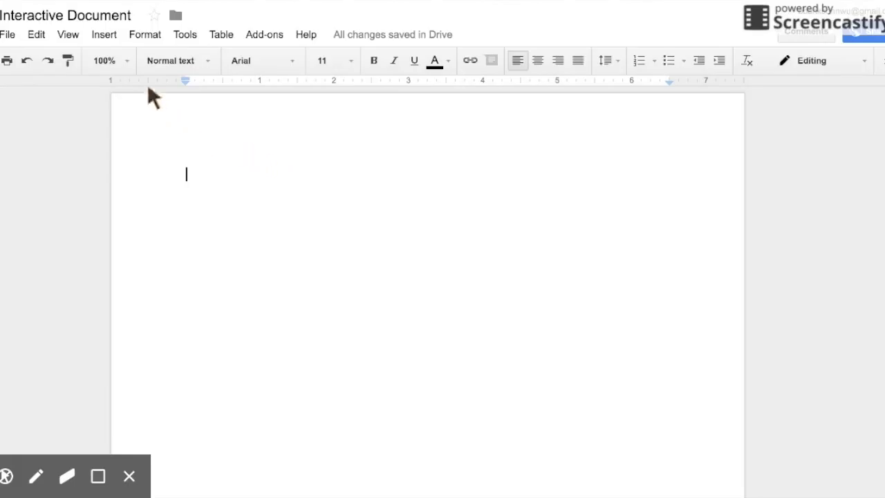
click(110, 36)
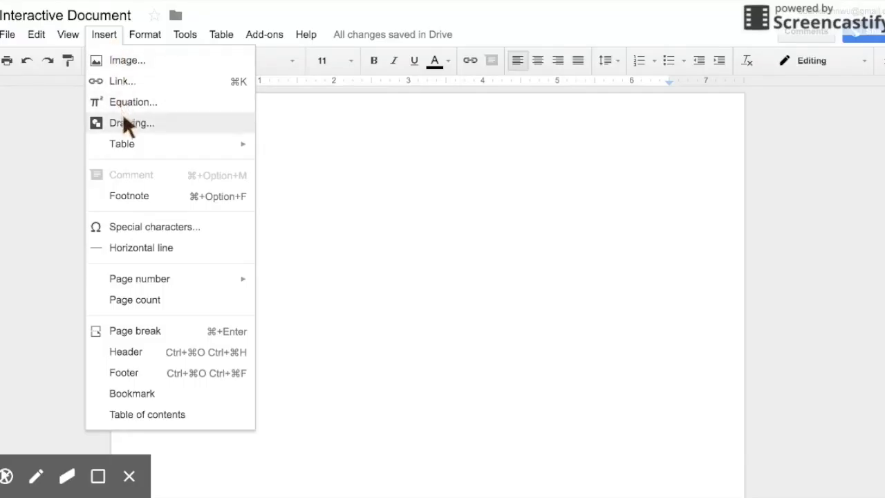
Step: Browse the Insert menu's Table grid and Page number options, then move to the Format menu
click(130, 145)
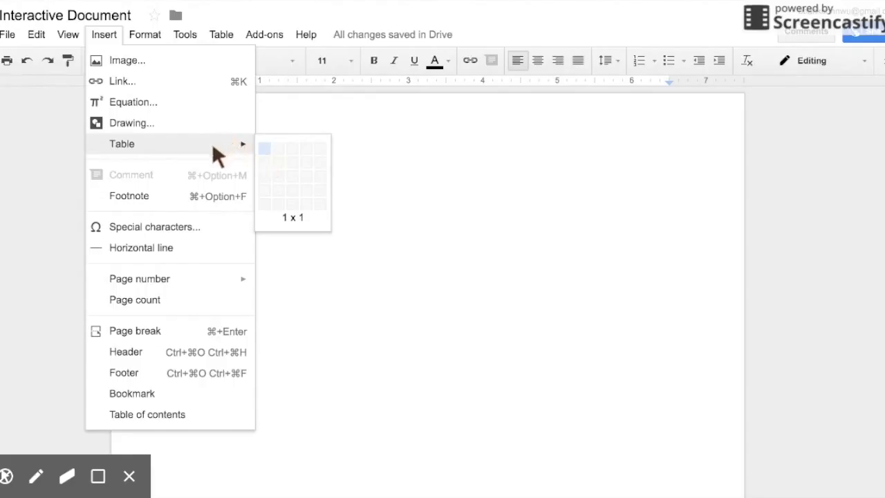
mouse_move(197, 273)
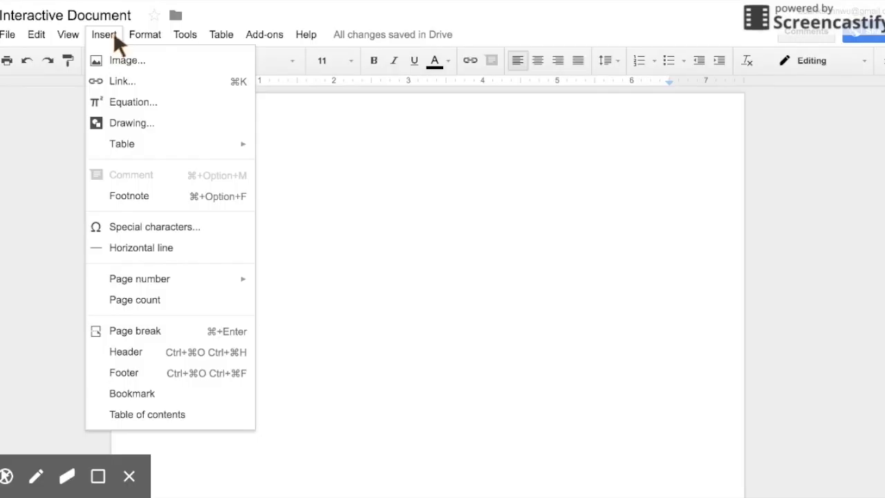
mouse_move(125, 32)
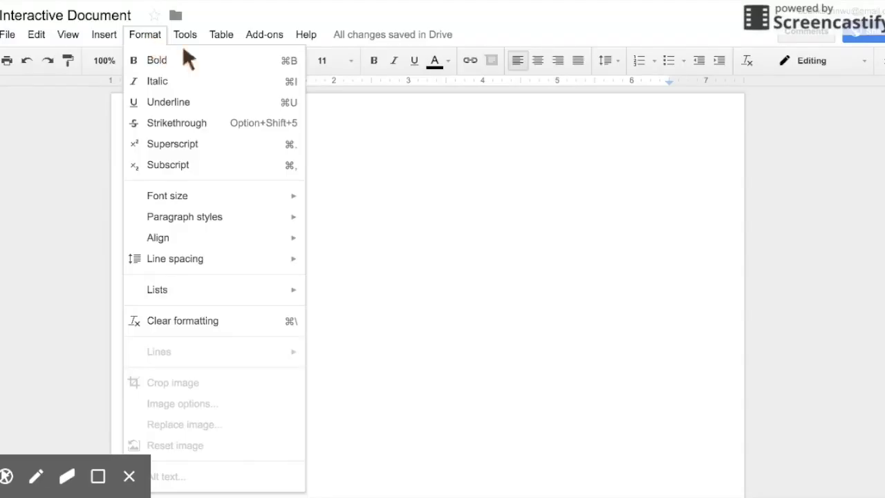
Step: Type 'This is text.' on the blank page
click(537, 252)
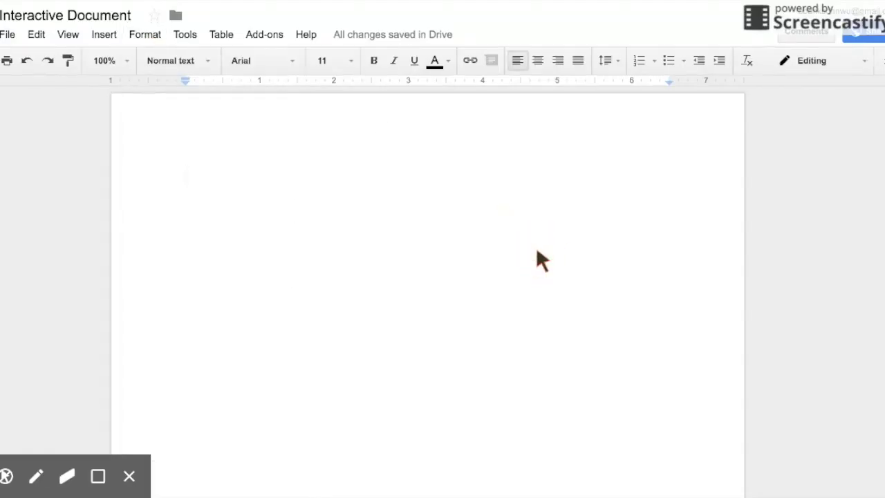
text(THis)
key(BackSpace)
key(BackSpace)
key(BackSpace)
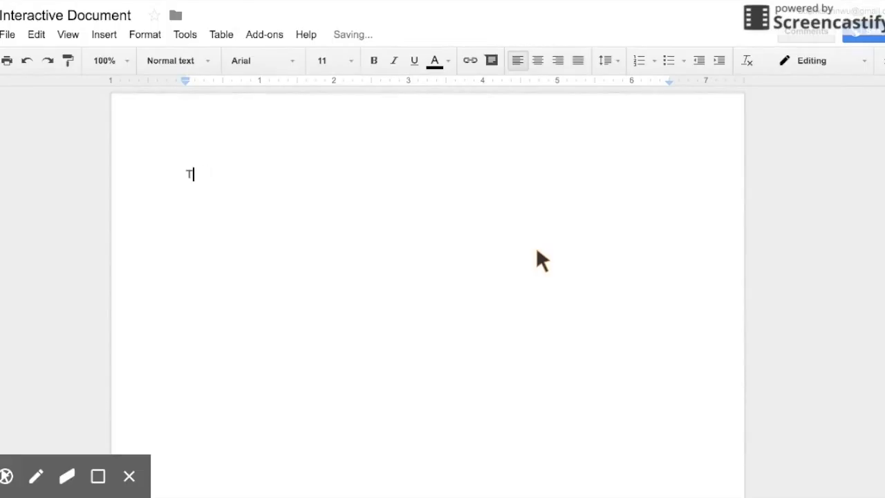
text(his is text.)
Step: Make the sentence 'This is text.' bold and italic
click(187, 177)
drag(186, 178, 261, 177)
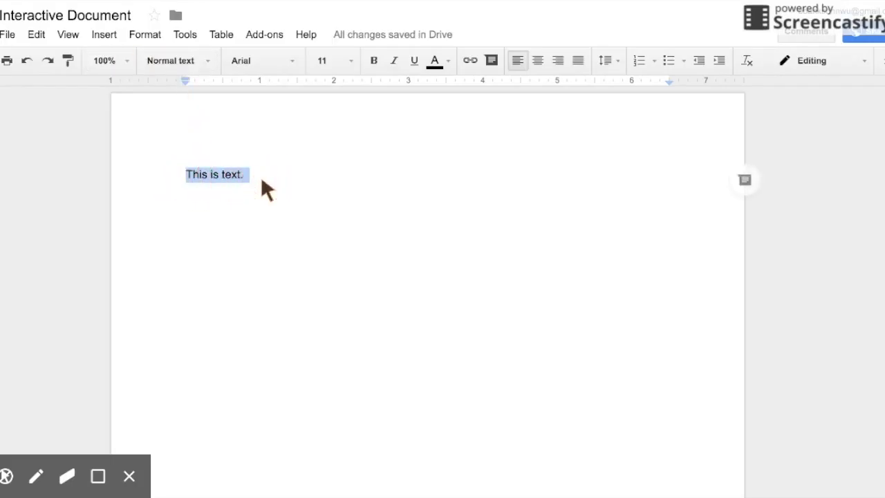
click(145, 34)
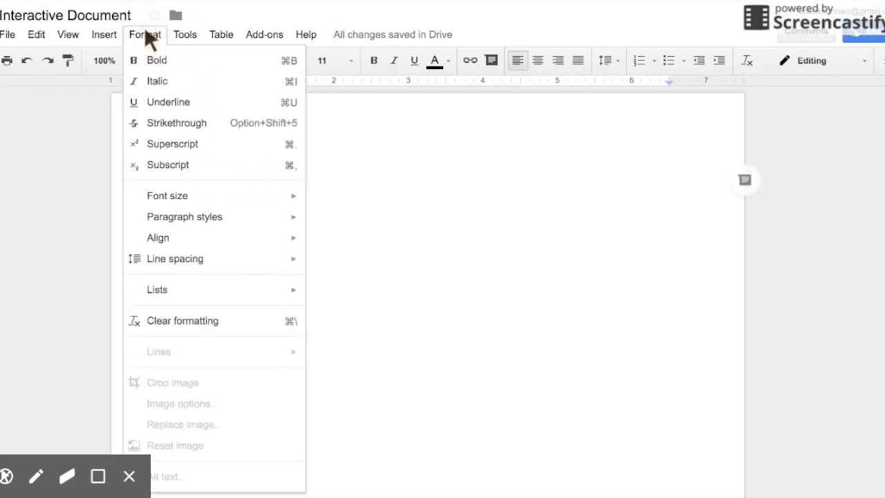
click(152, 60)
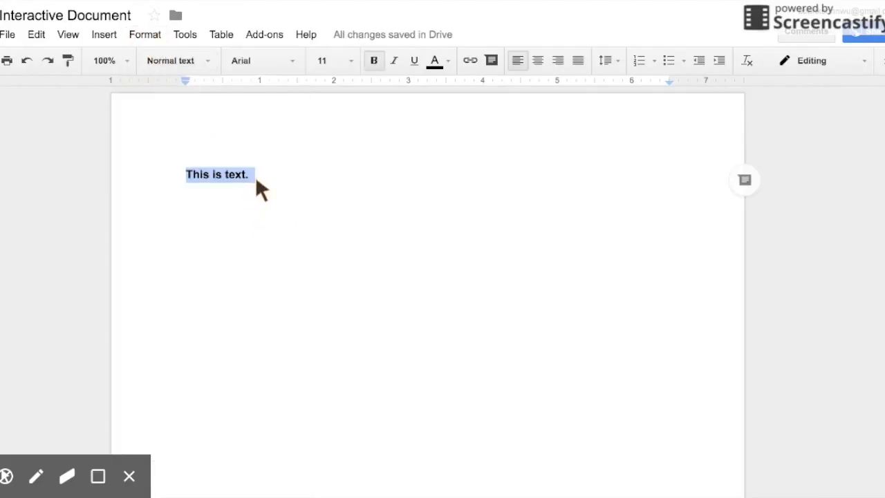
click(151, 34)
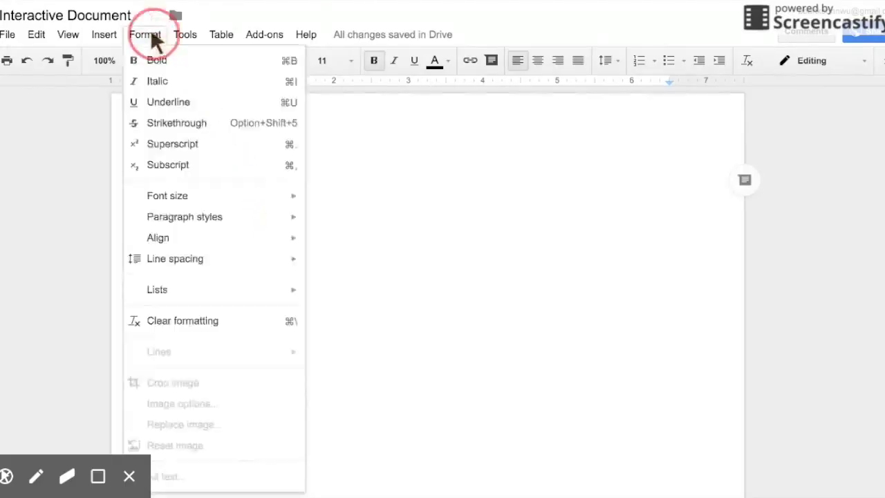
click(152, 82)
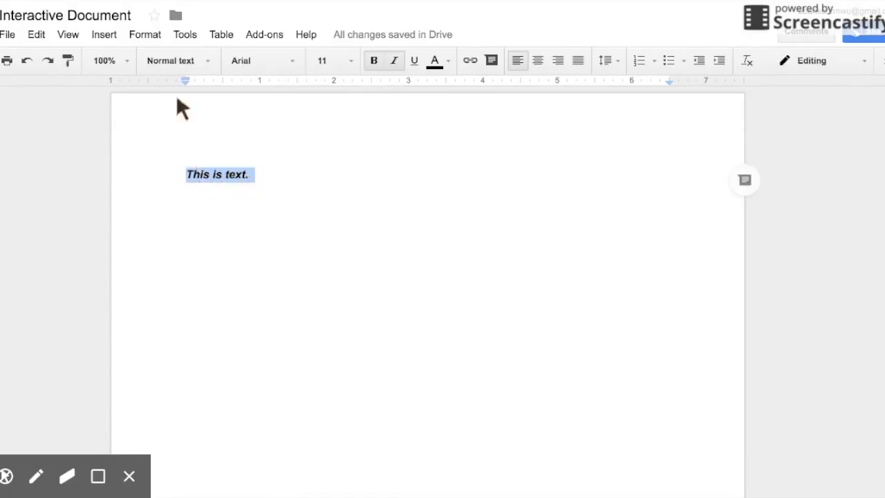
Step: Remove bold and italic so the sentence returns to plain text
click(146, 32)
click(148, 58)
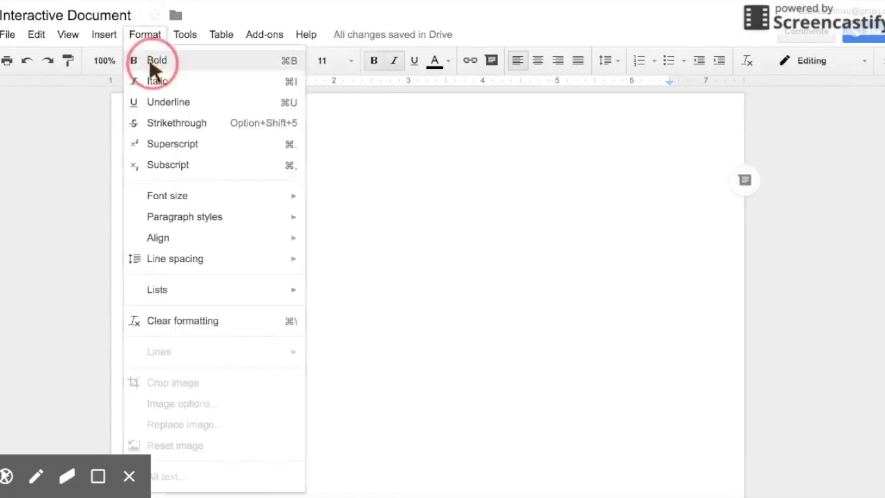
click(147, 33)
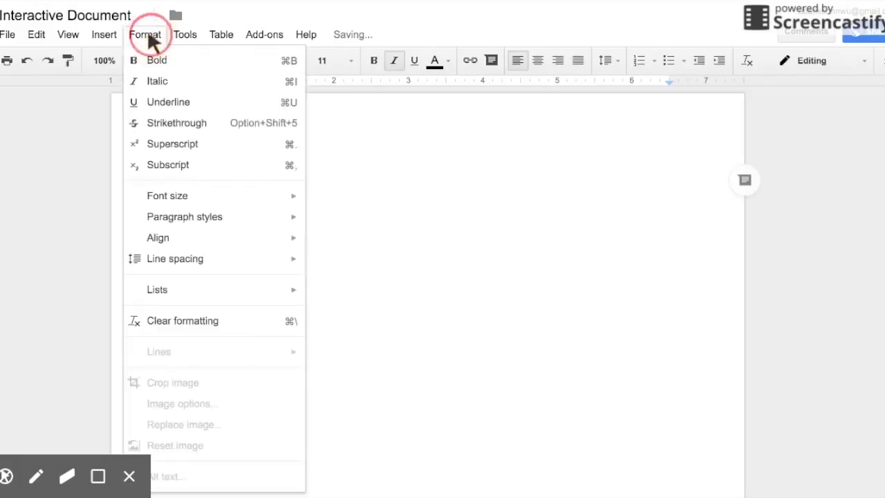
click(153, 81)
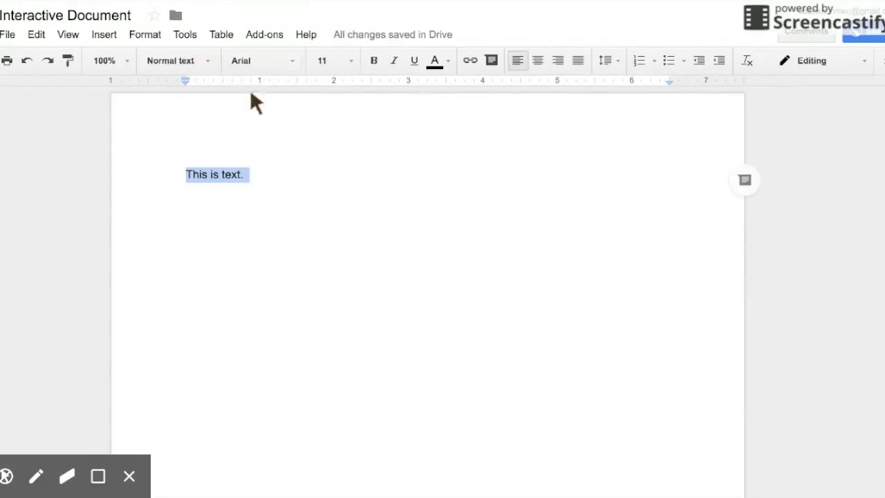
click(190, 34)
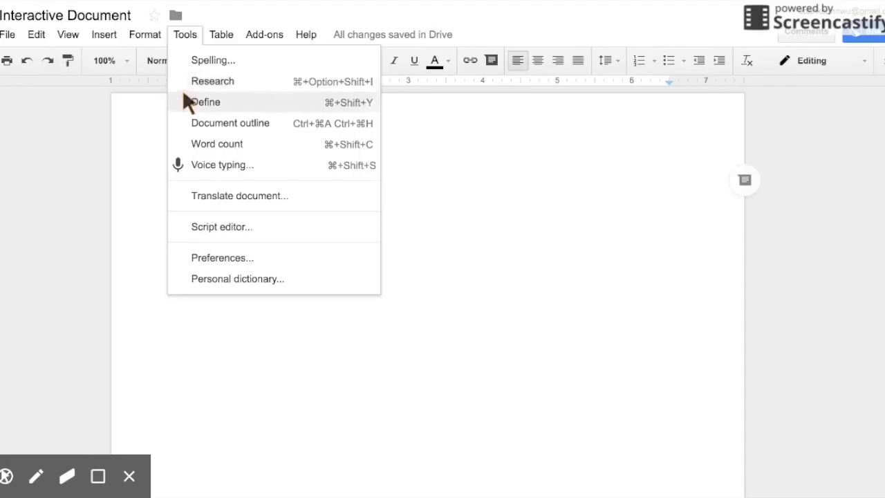
click(169, 321)
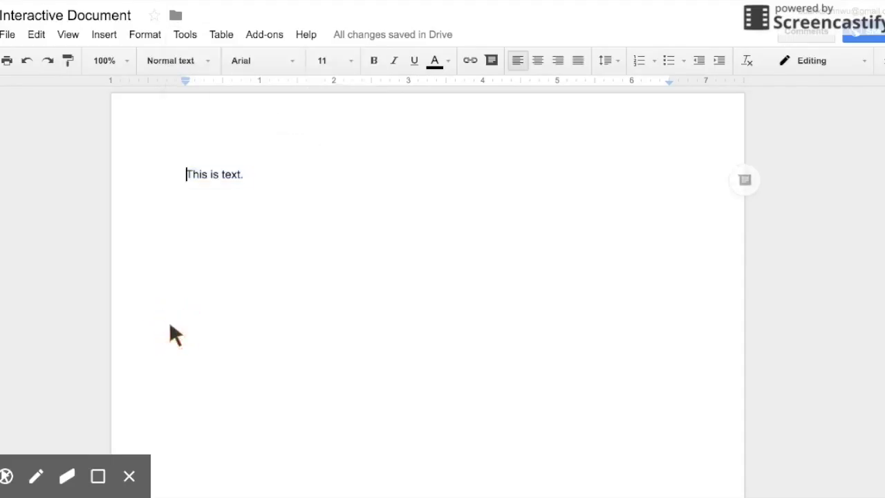
drag(221, 173, 245, 174)
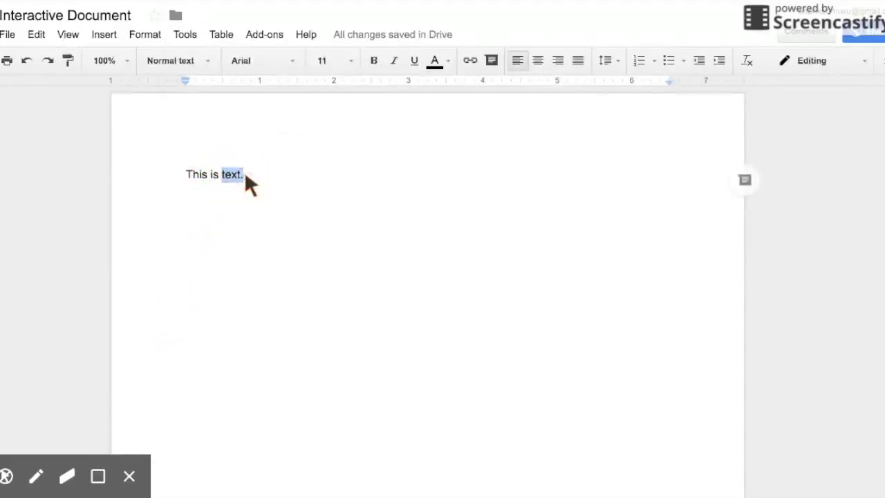
click(183, 36)
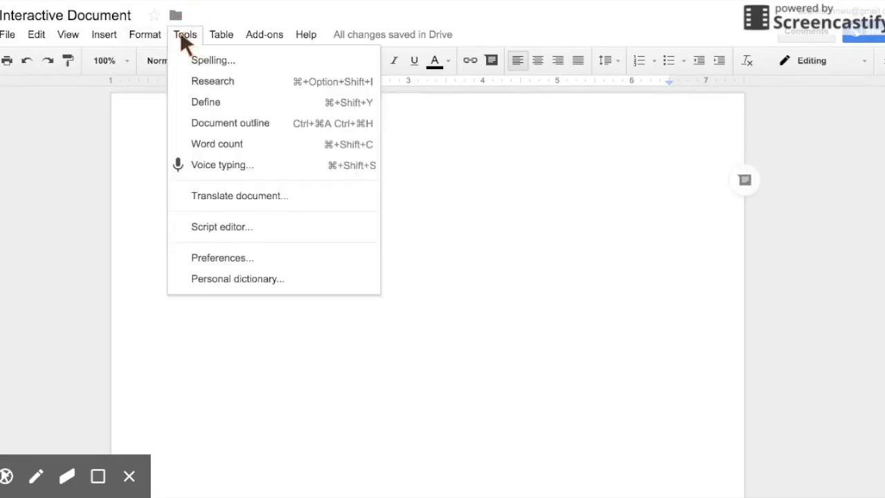
click(198, 101)
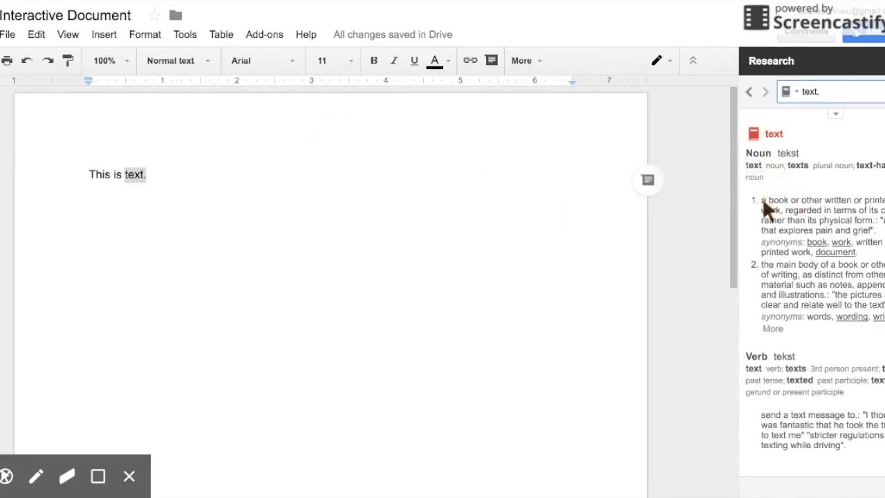
drag(760, 198, 860, 248)
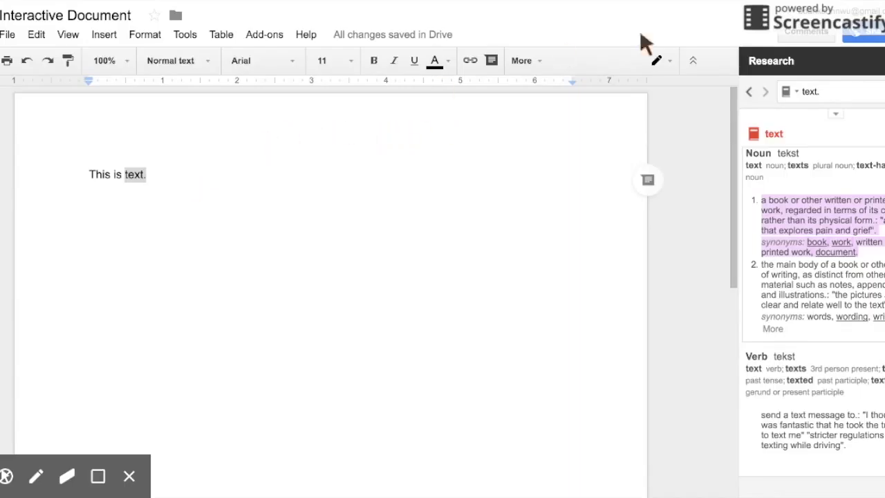
key(ctrl+alt+shift+i)
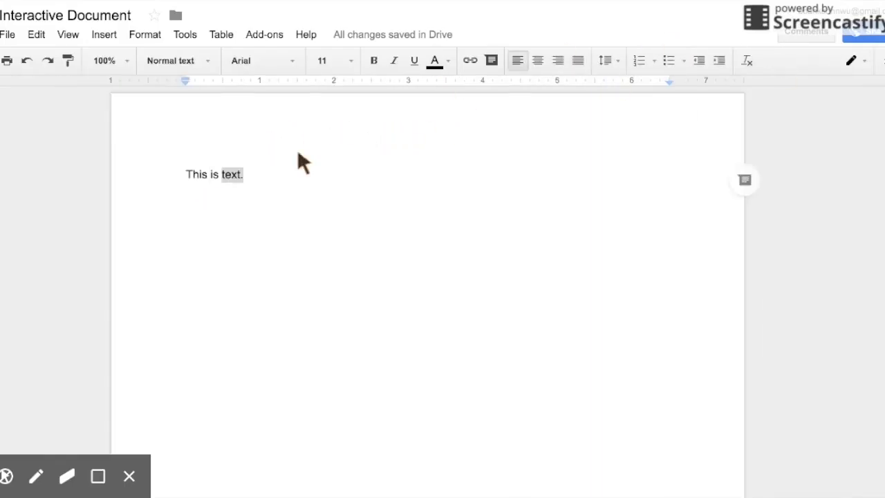
click(181, 36)
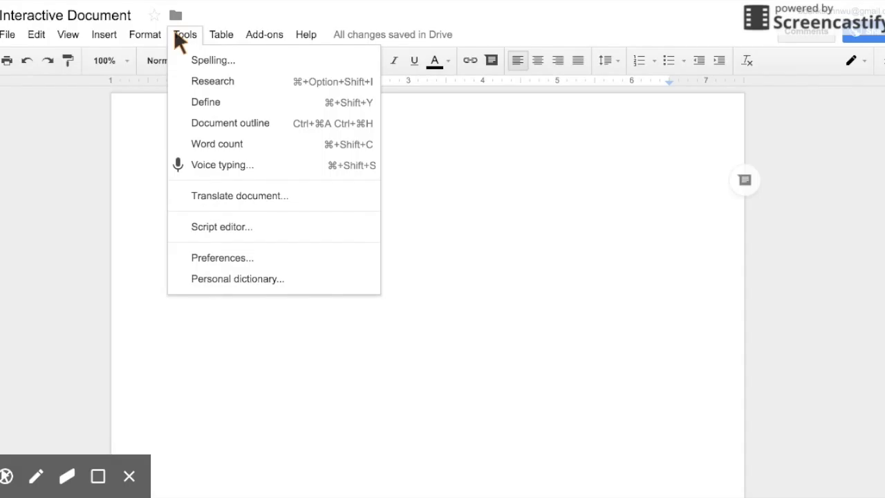
click(236, 144)
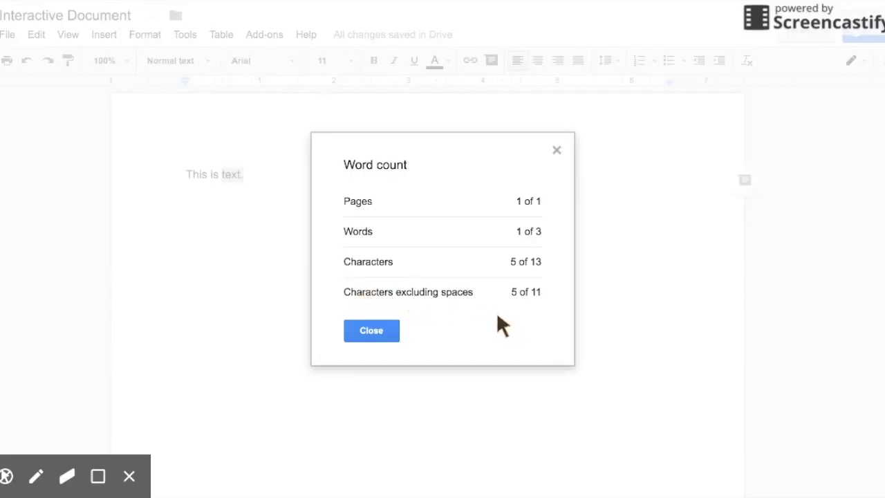
click(373, 326)
click(276, 190)
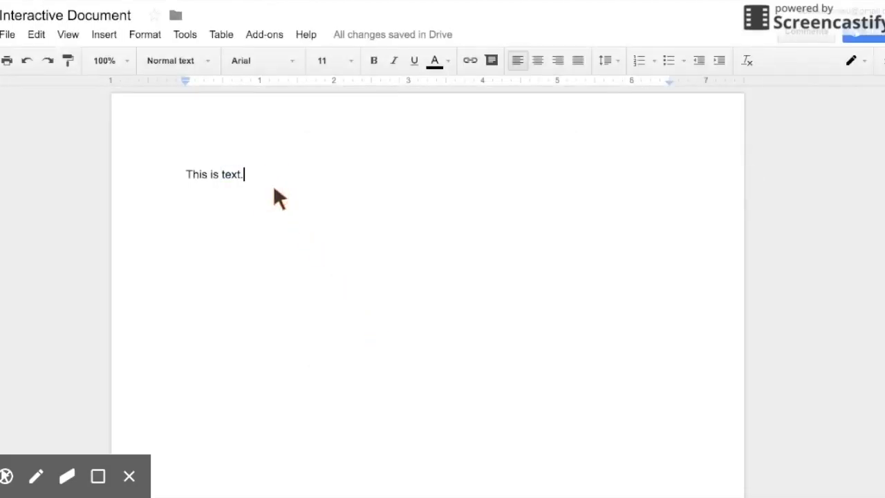
Step: Insert a 4 x 3 table below 'This is text.'
click(210, 38)
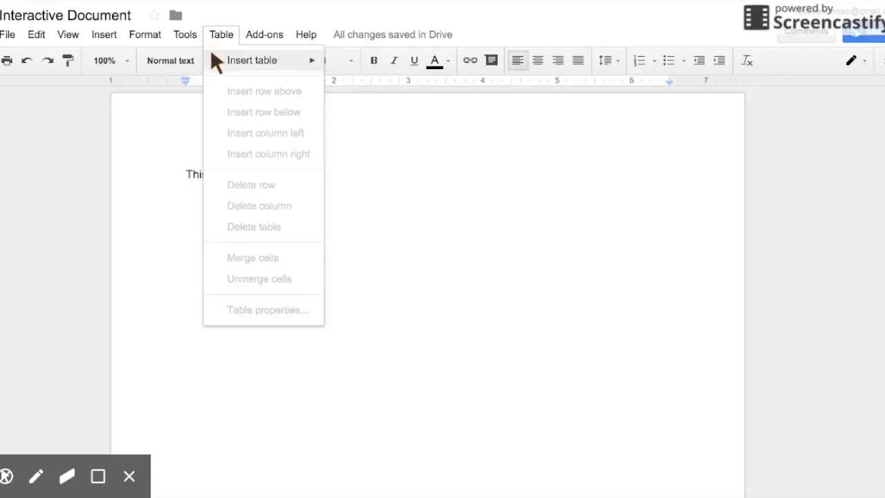
mouse_move(211, 54)
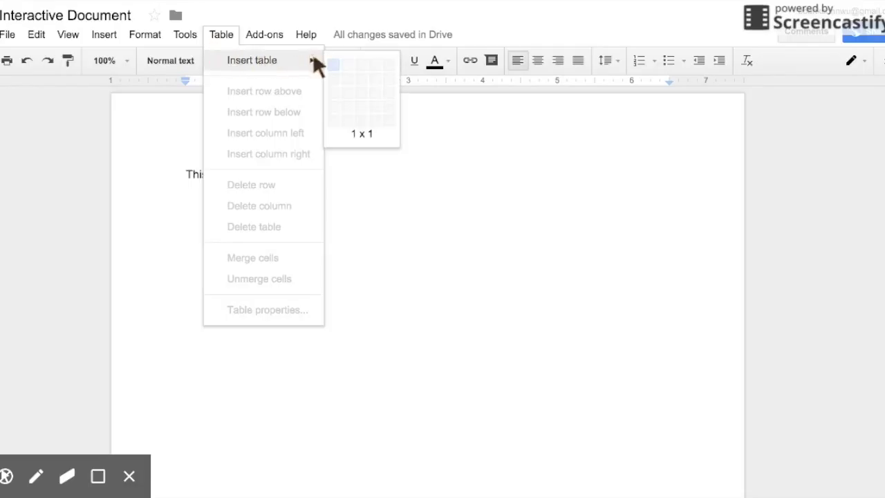
click(373, 86)
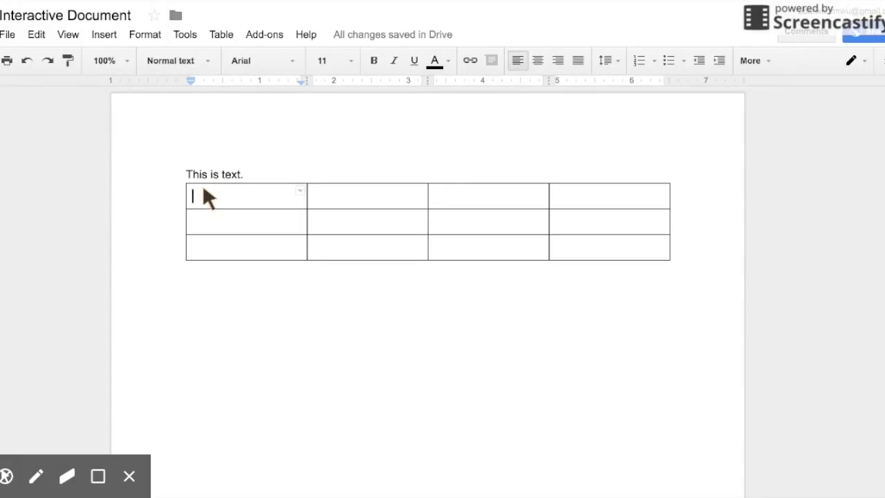
Step: Delete one table row and insert a column left of the first column
click(219, 35)
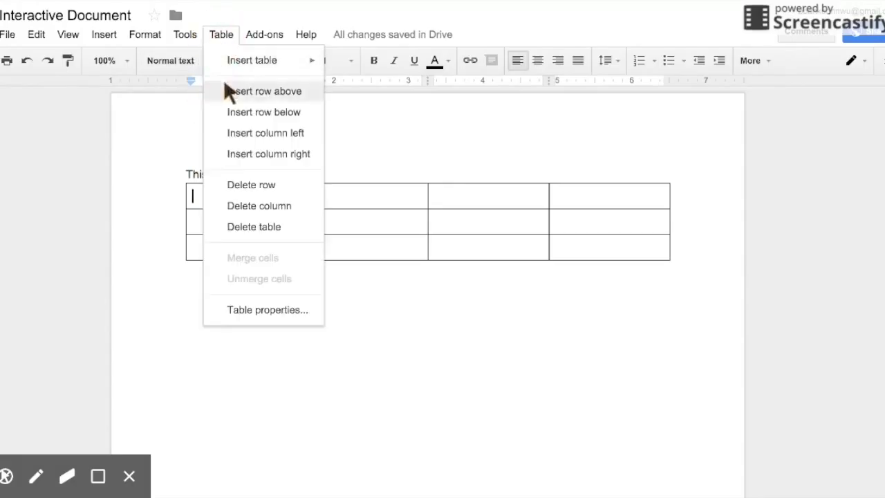
click(249, 186)
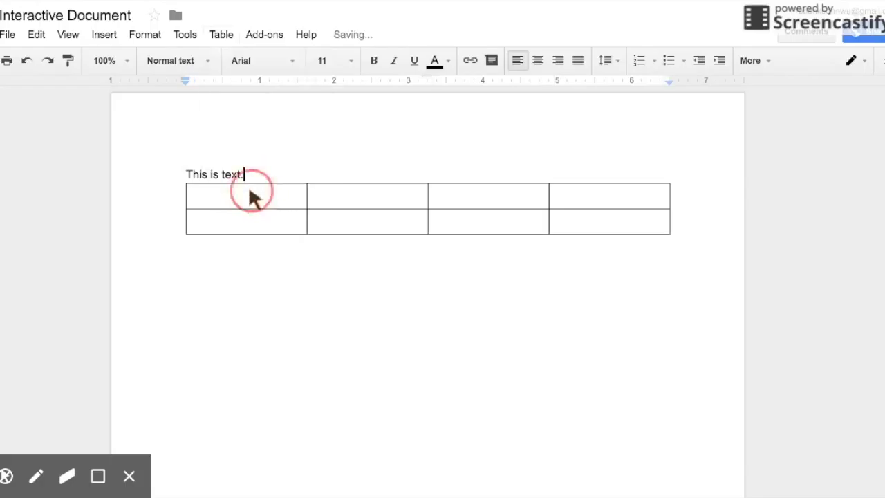
click(248, 194)
click(221, 35)
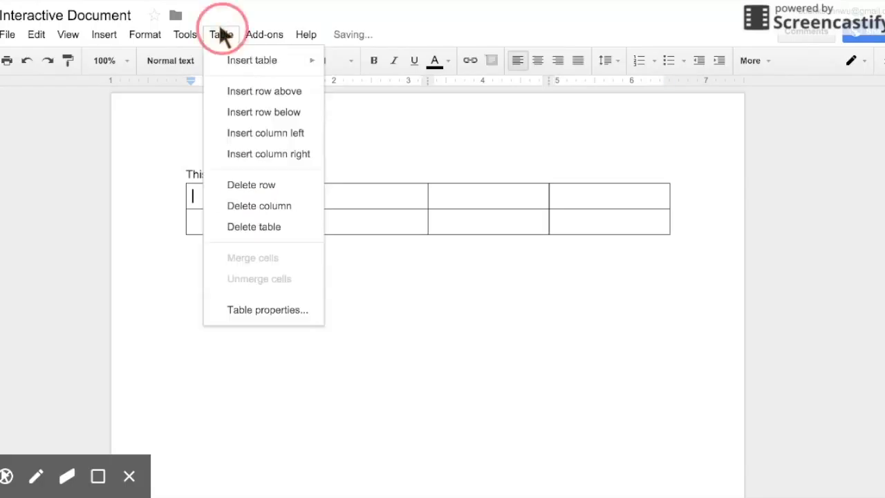
click(250, 134)
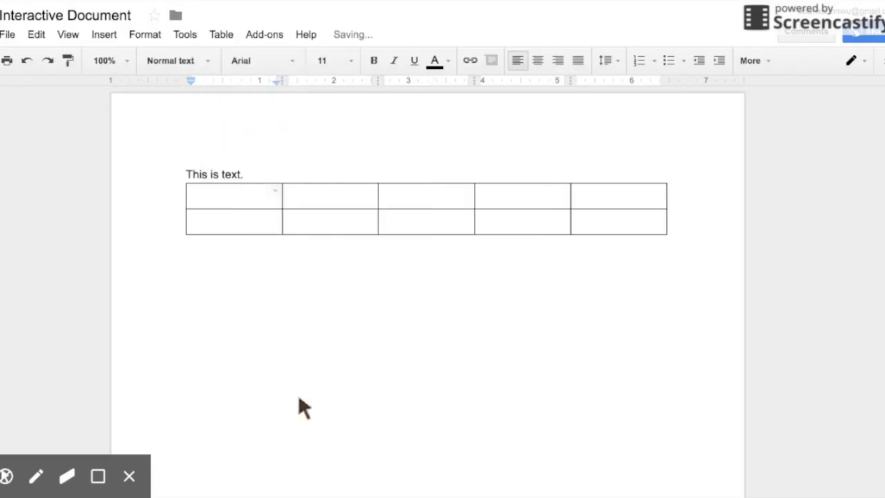
click(333, 323)
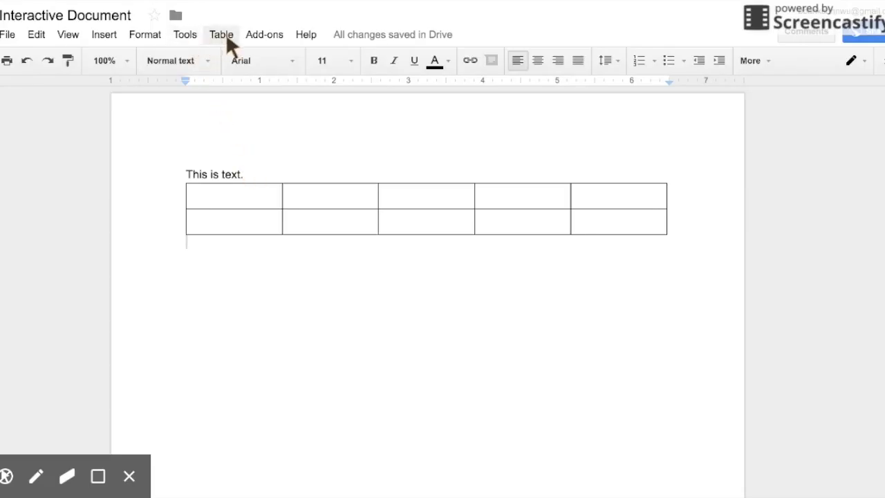
click(266, 36)
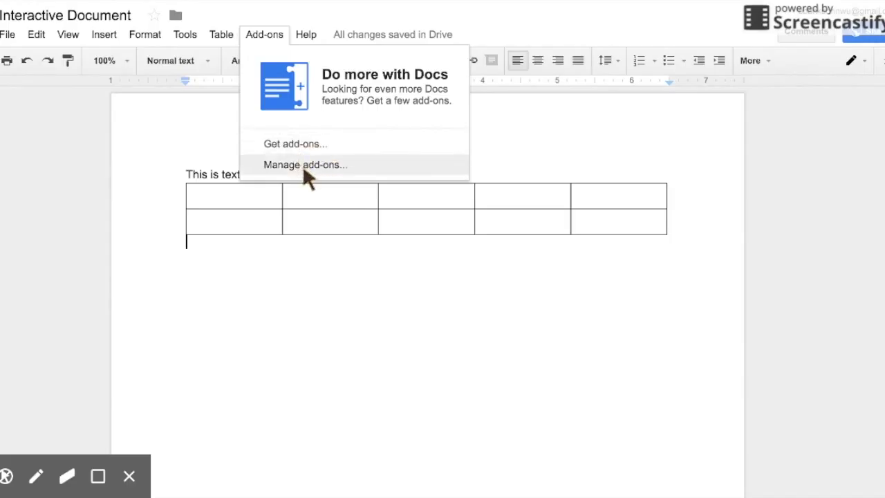
click(283, 145)
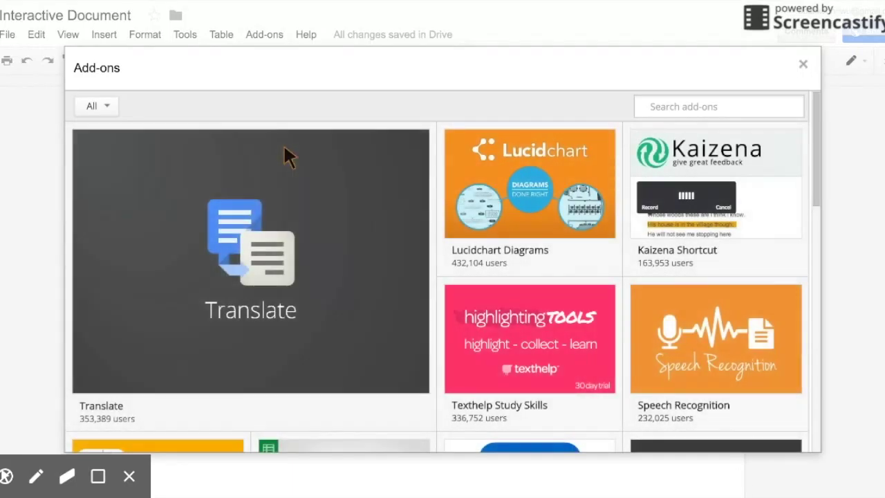
scroll(482, 112, down, 1)
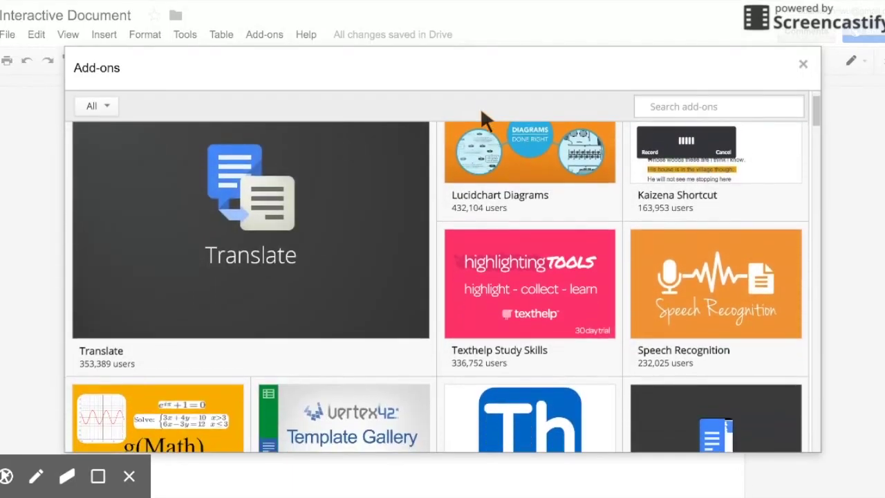
scroll(481, 116, down, 2)
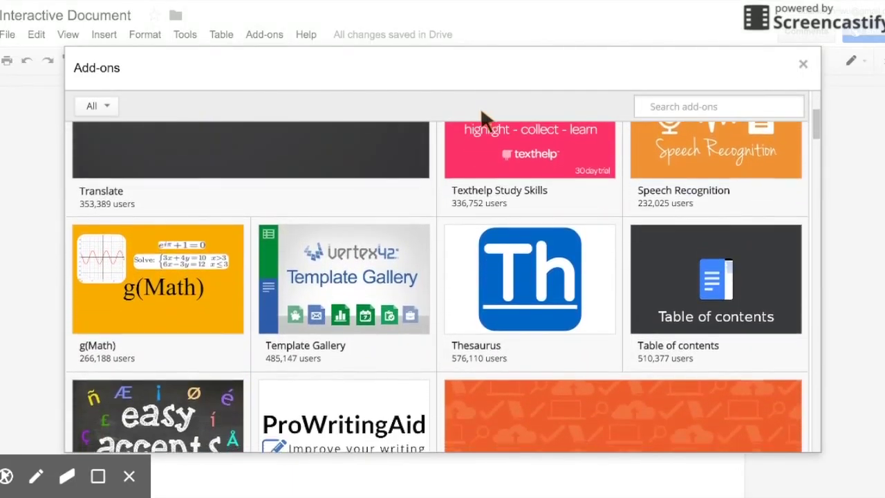
scroll(482, 112, down, 4)
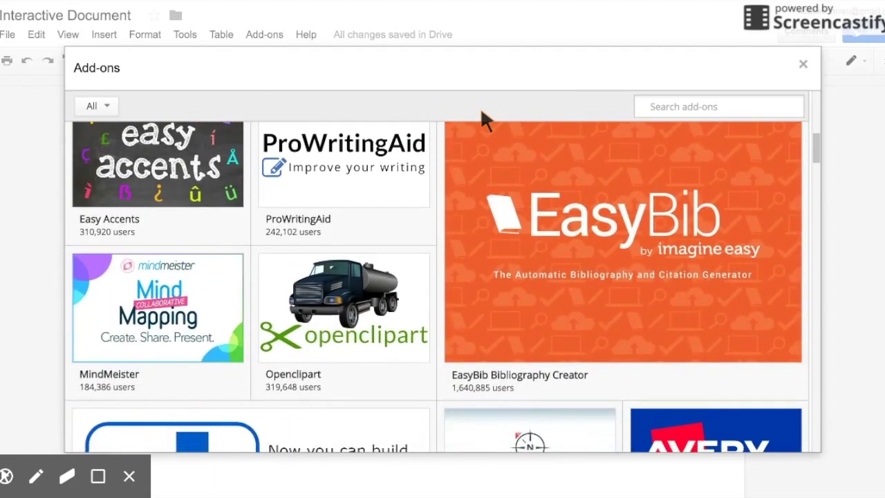
scroll(482, 116, down, 5)
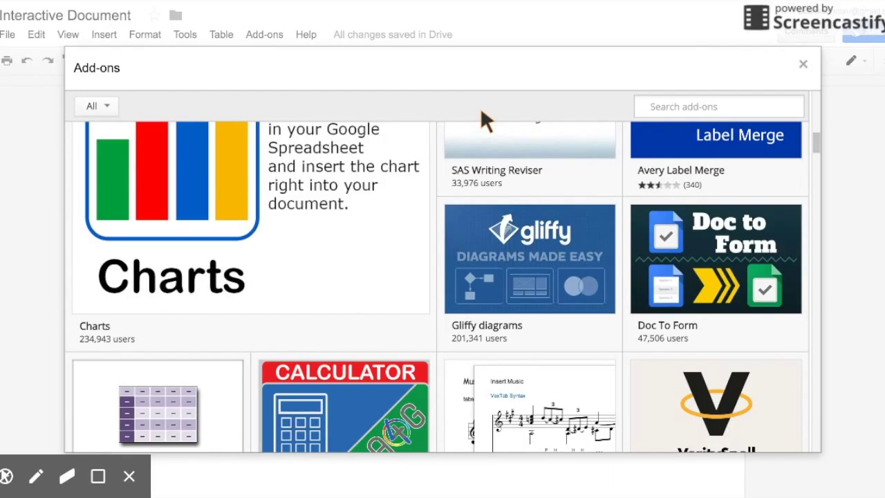
scroll(659, 249, down, 3)
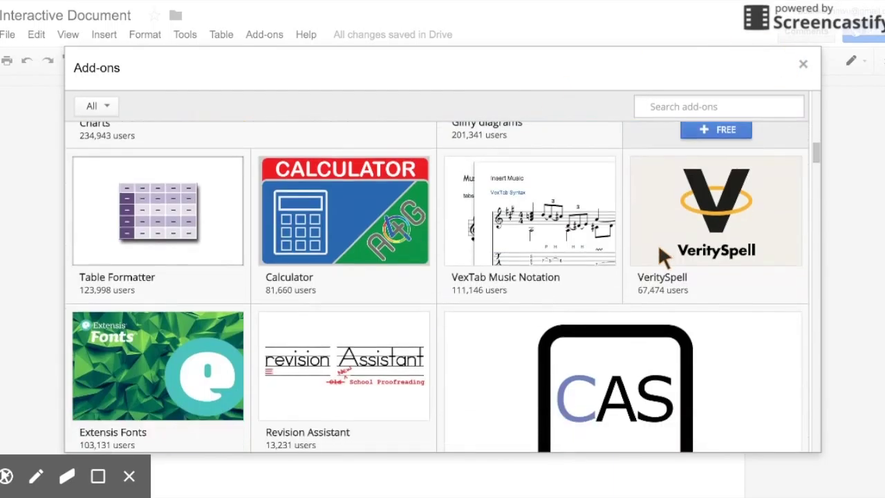
mouse_move(659, 250)
mouse_move(319, 230)
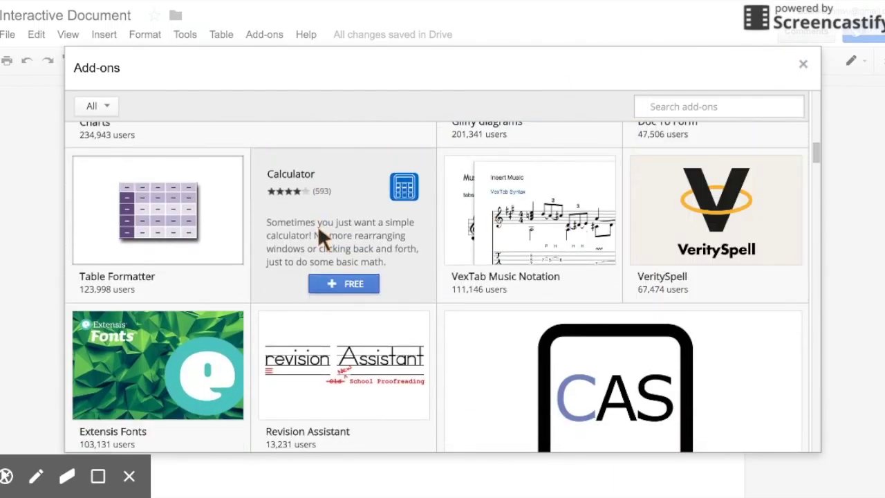
mouse_move(531, 204)
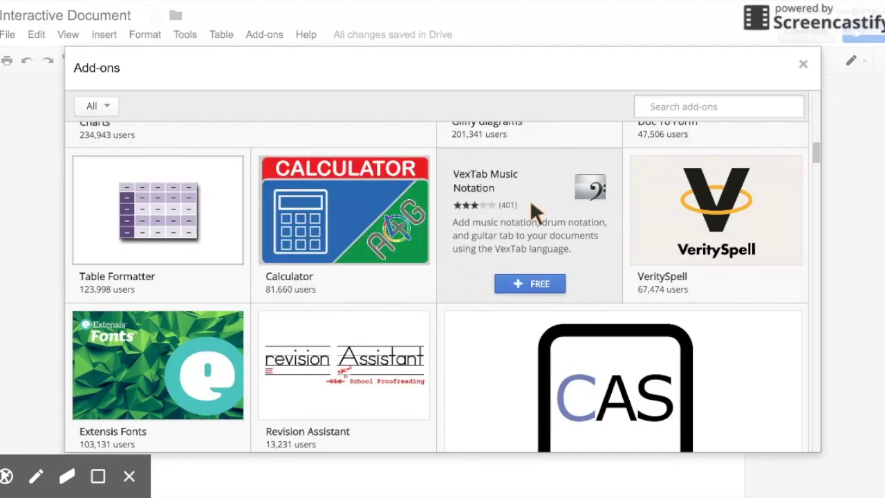
scroll(553, 266, down, 2)
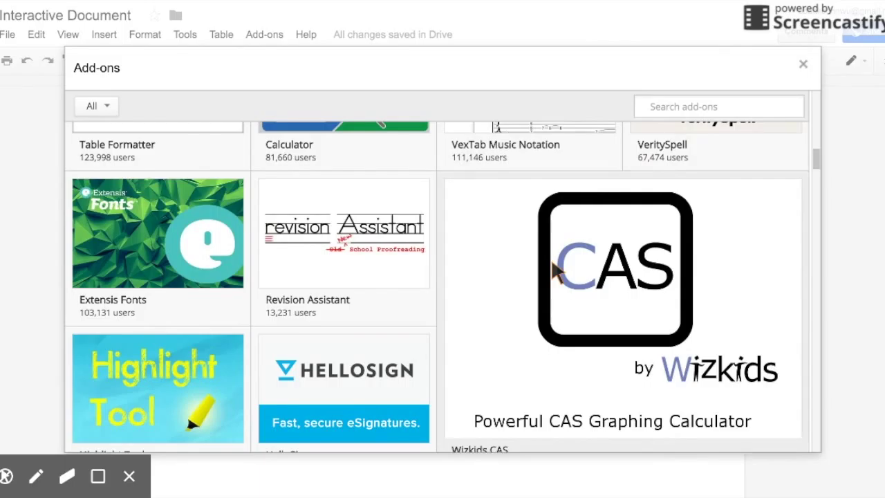
click(803, 64)
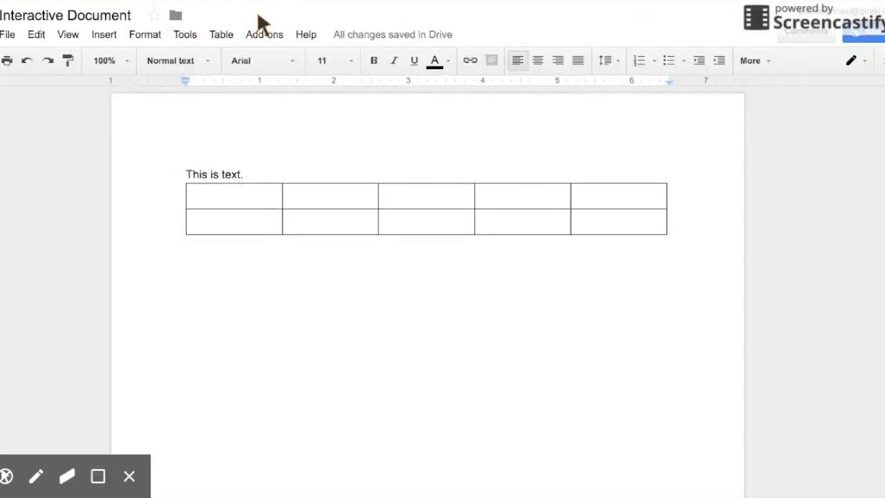
Step: Open Help > Report a problem, close the Google Feedback form unsent, and reopen Help
click(308, 35)
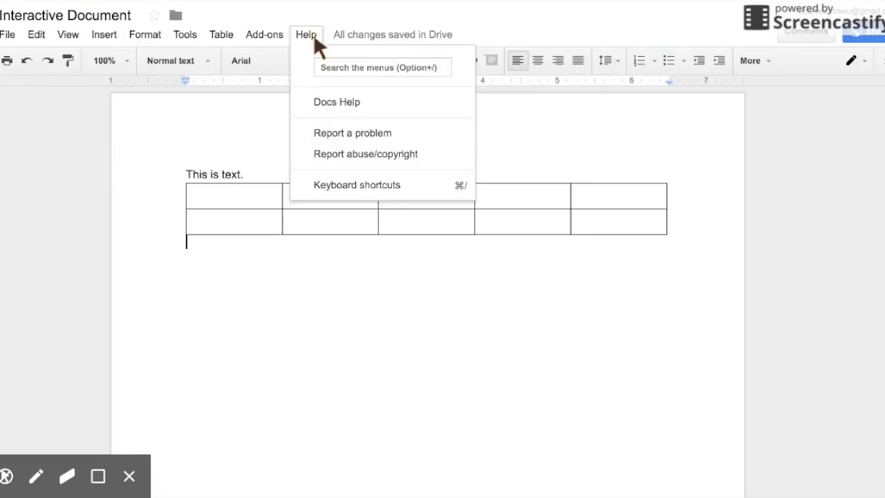
click(311, 137)
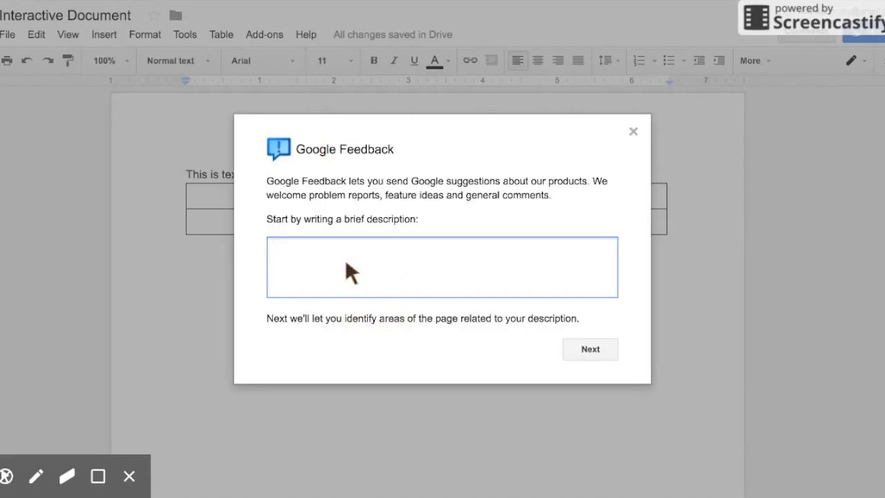
click(633, 131)
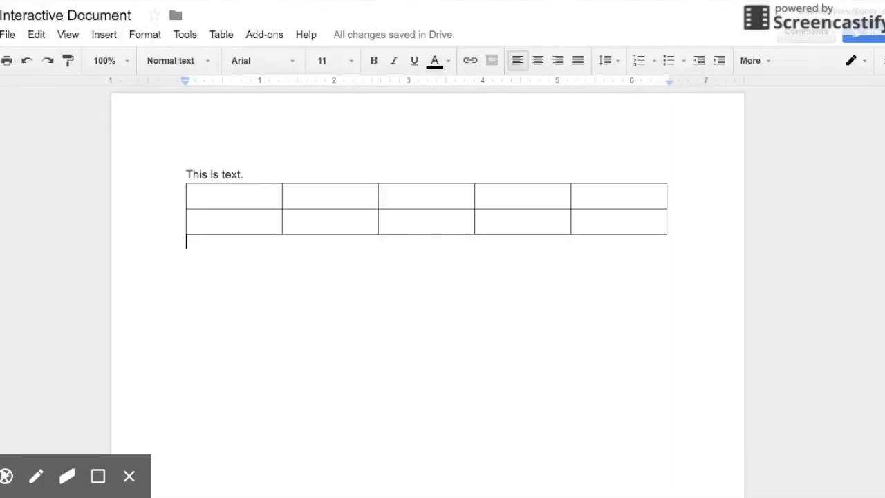
click(306, 33)
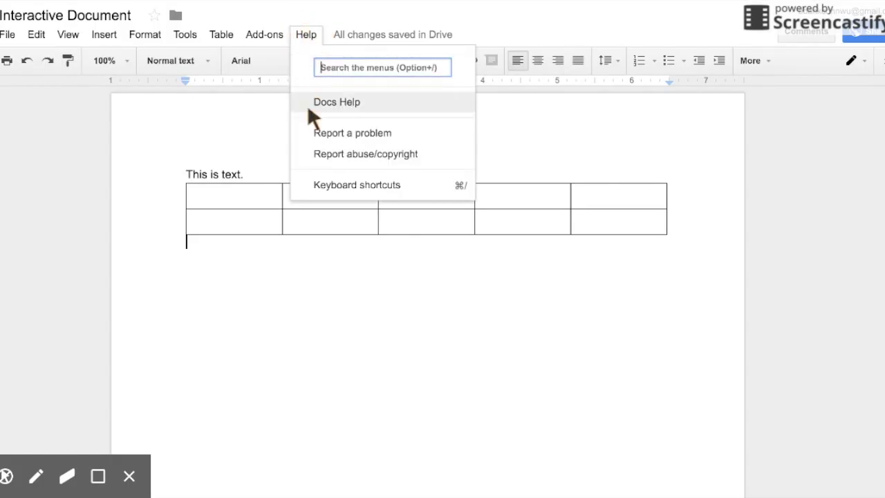
Step: Scroll through the Keyboard shortcuts list from Help, then close it
click(321, 185)
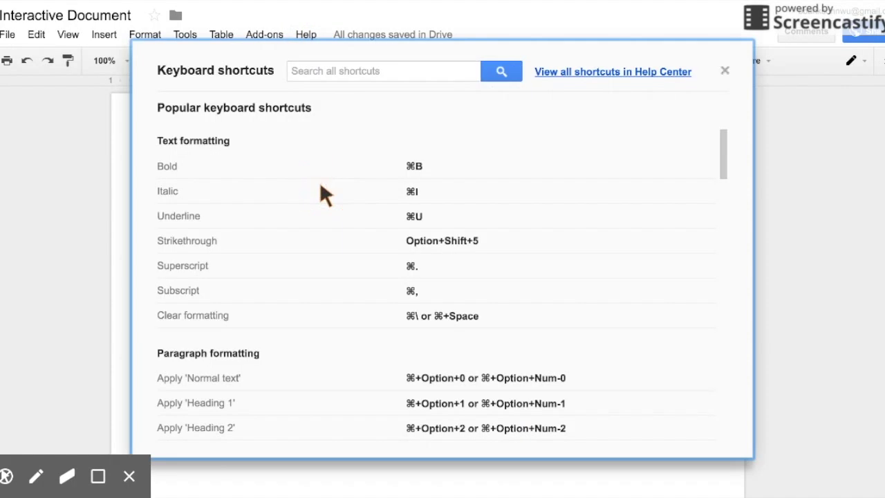
scroll(321, 186, down, 10)
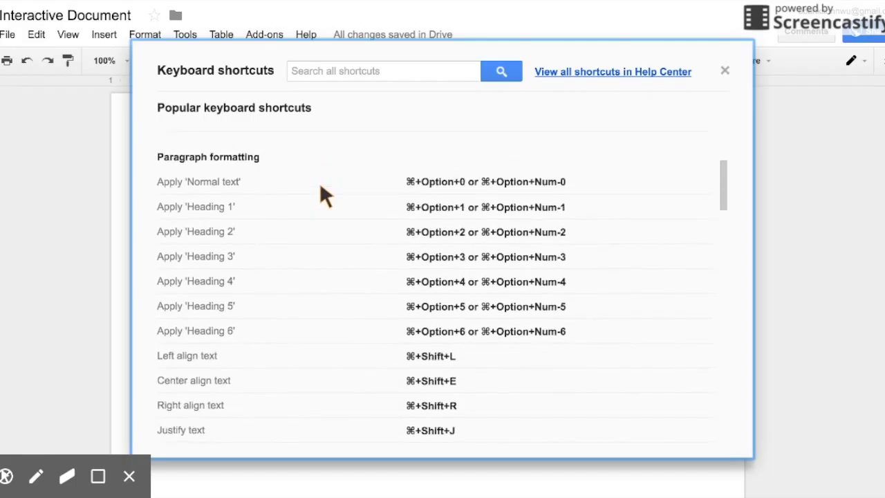
scroll(319, 187, down, 10)
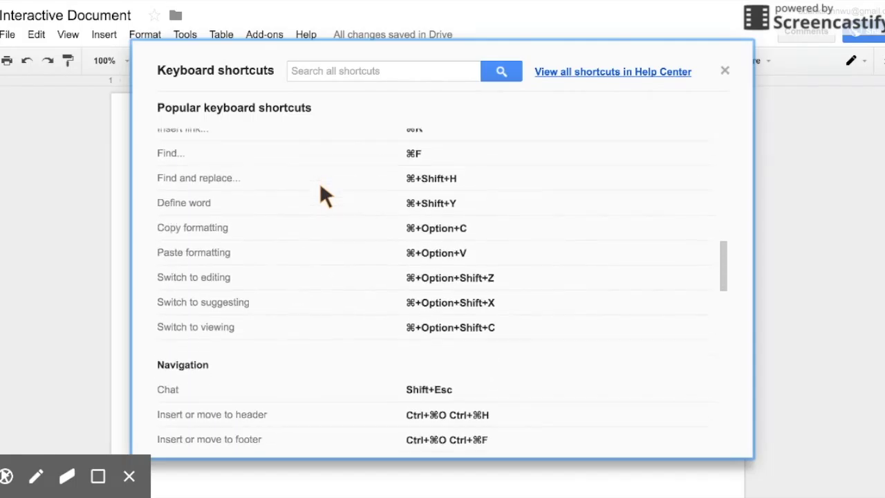
scroll(326, 196, down, 3)
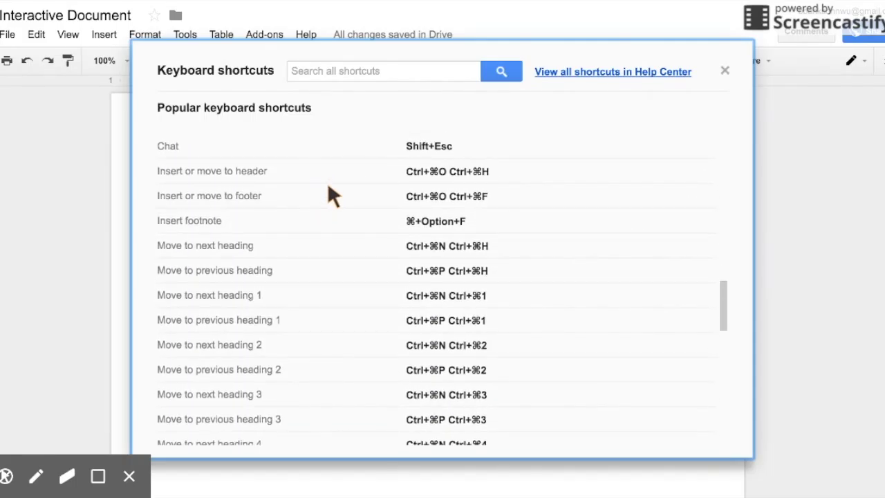
click(725, 71)
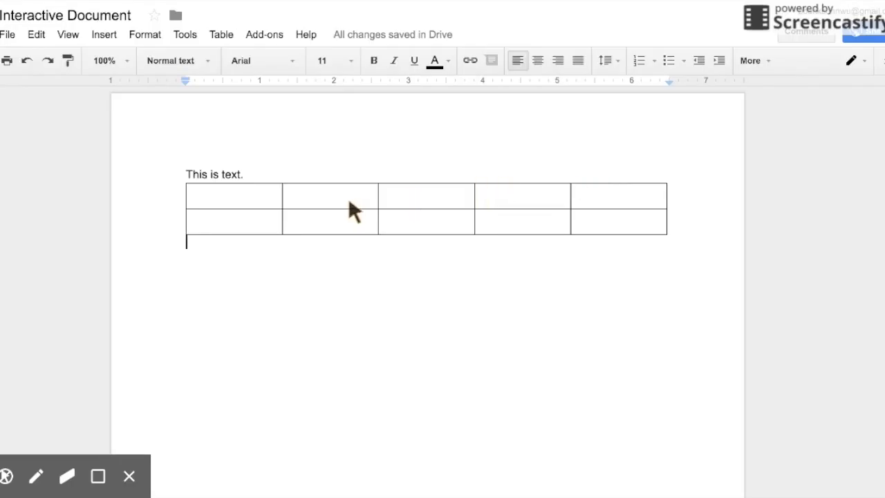
Step: Set the line 'This is text.' to font size 18
click(6, 62)
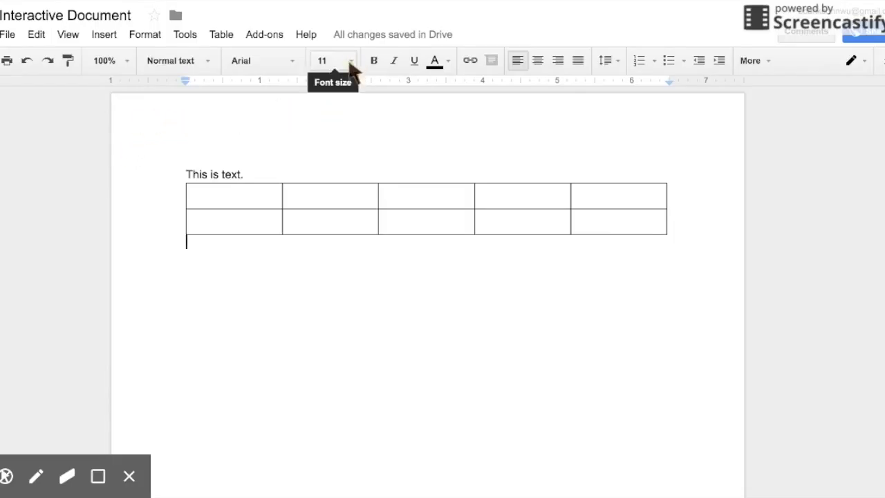
drag(247, 171, 186, 174)
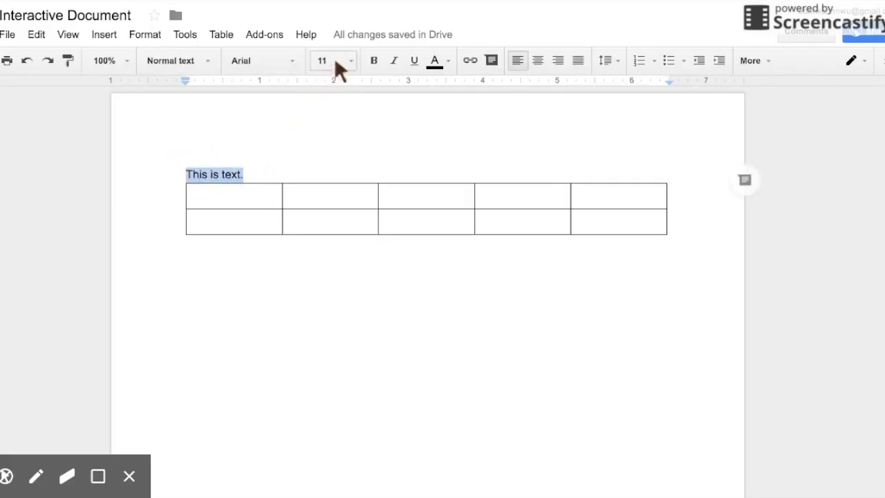
click(351, 61)
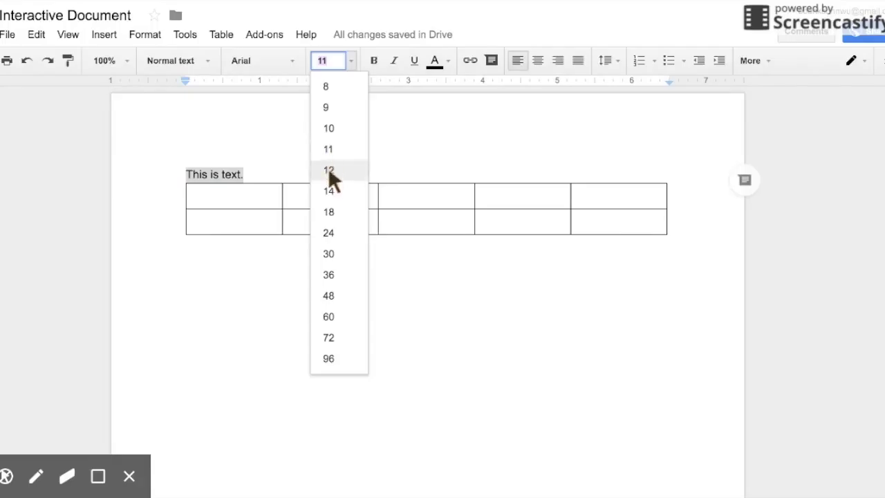
click(333, 212)
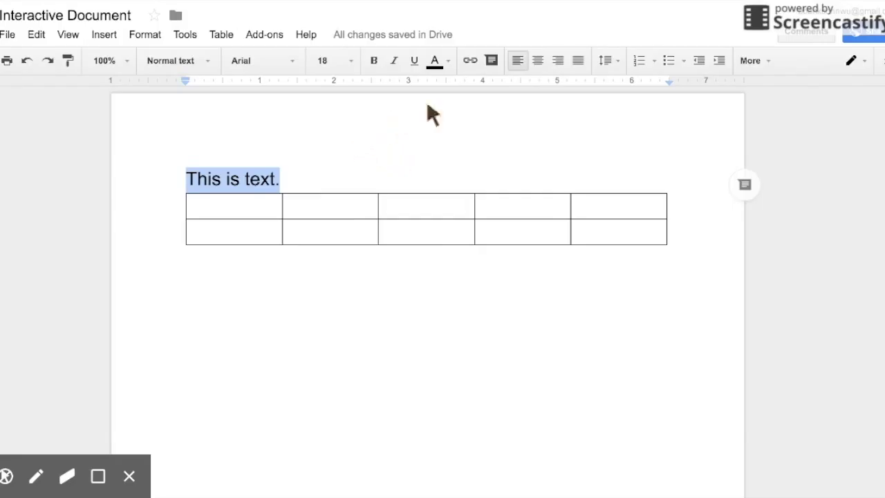
Step: Try centre and right alignment on 'This is text.', restore left alignment, then show paragraph styles
click(543, 61)
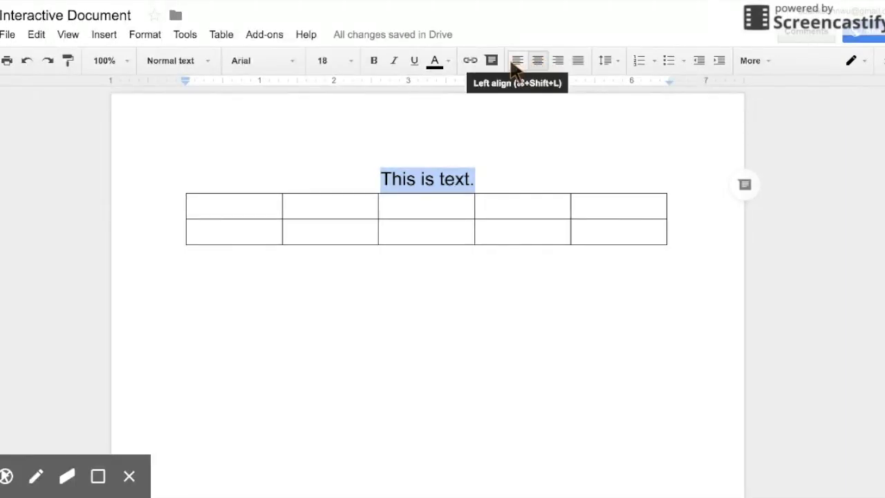
click(512, 60)
click(559, 60)
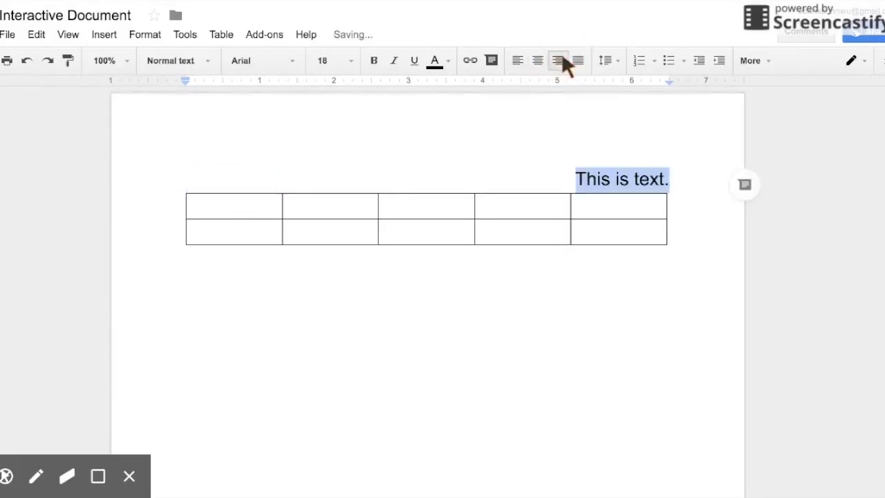
click(515, 62)
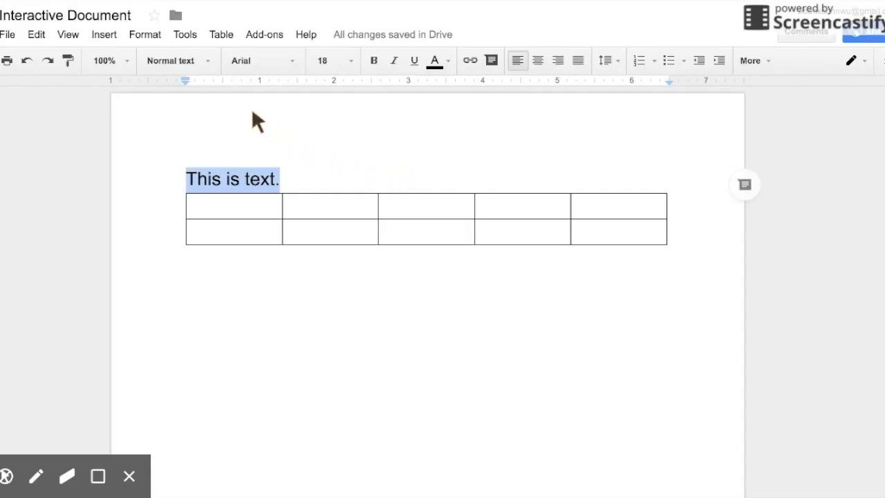
click(209, 63)
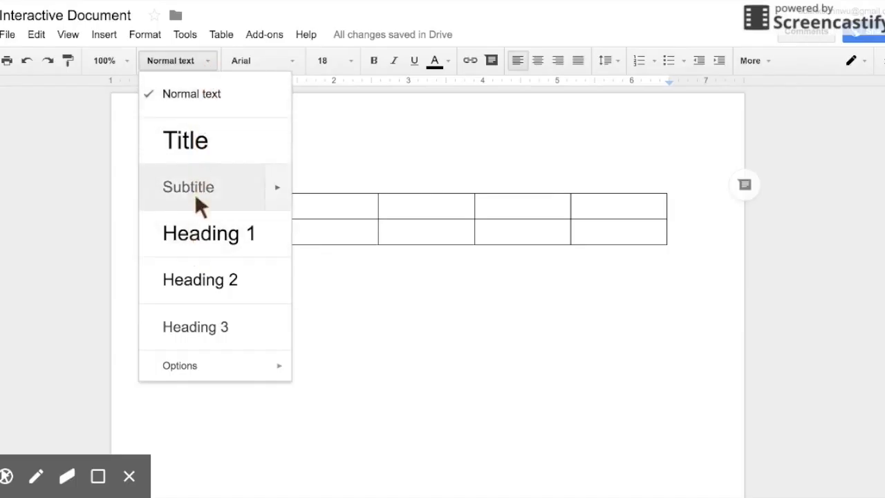
Step: Close the styles list unchanged and colour 'This is text.' red
click(200, 58)
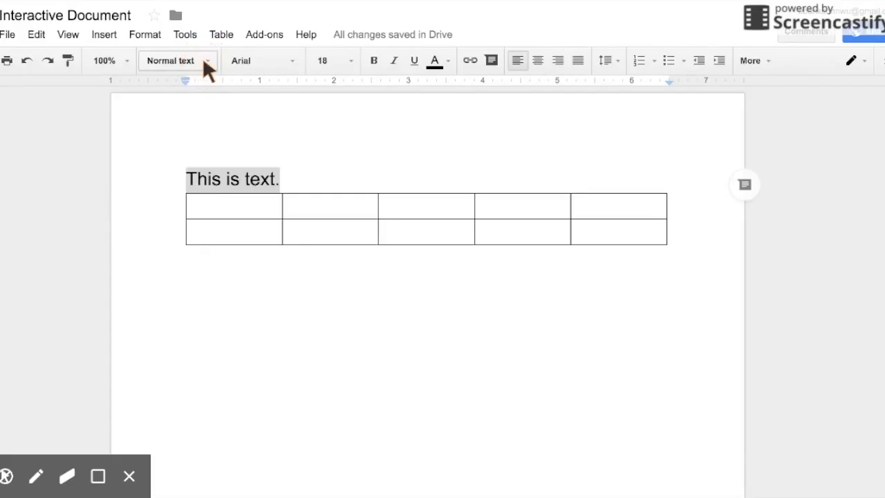
click(450, 59)
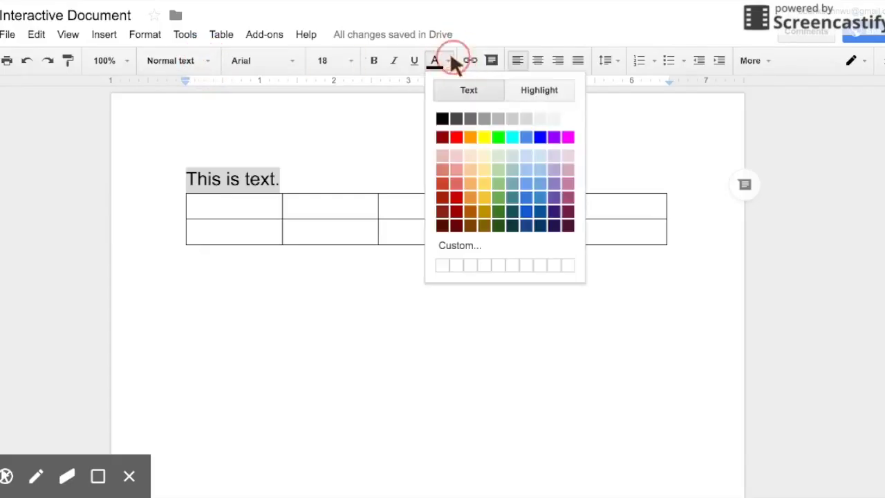
click(456, 136)
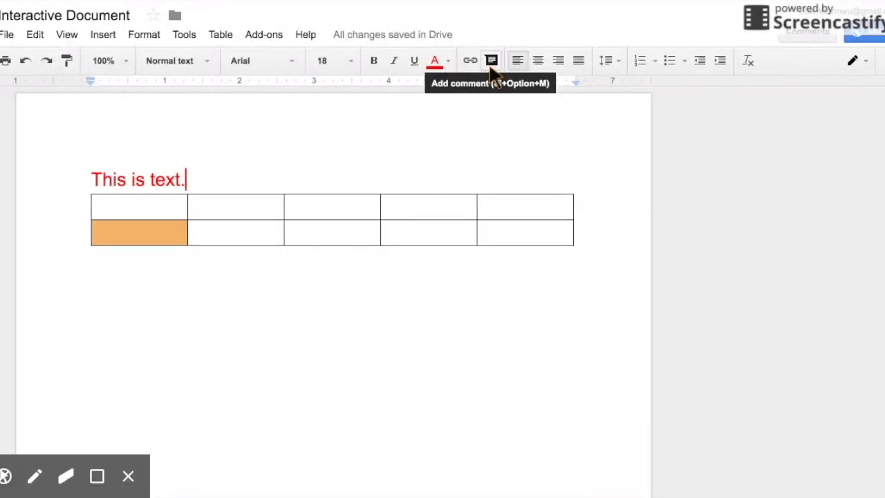
Step: Add the comment 'This is my comment' to the word 'text.', then return to the page
click(492, 62)
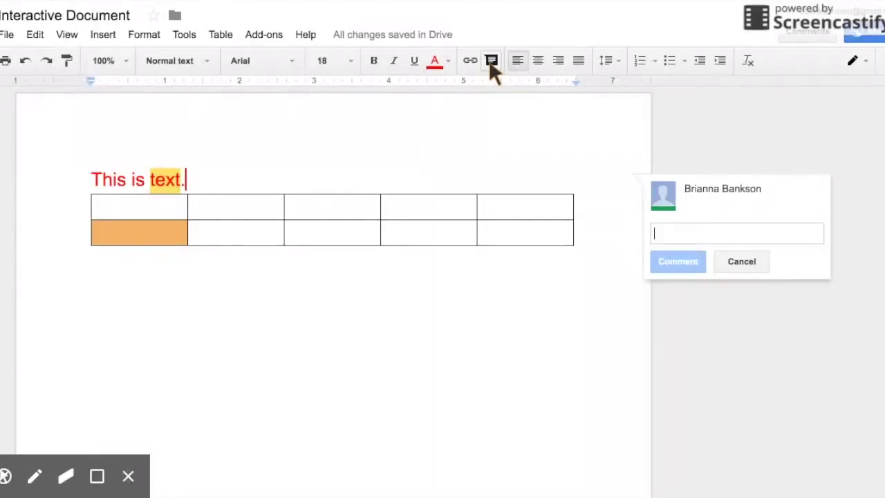
text(This is my co)
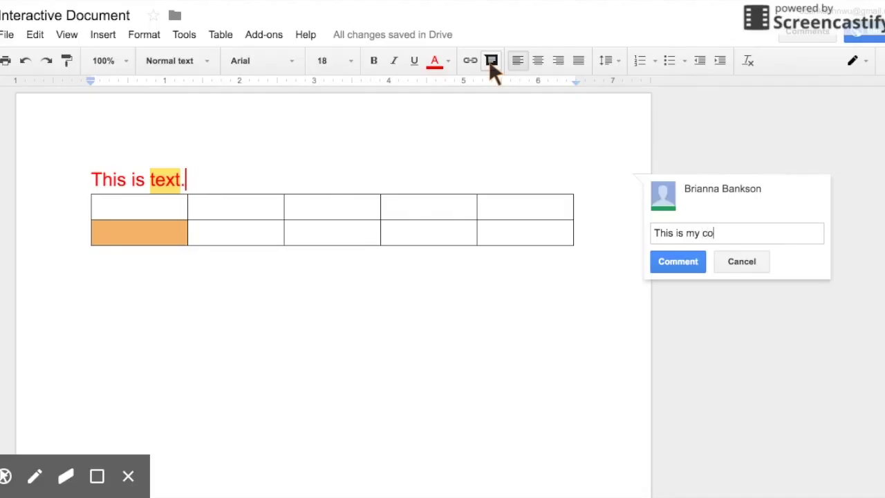
text(mment)
click(661, 262)
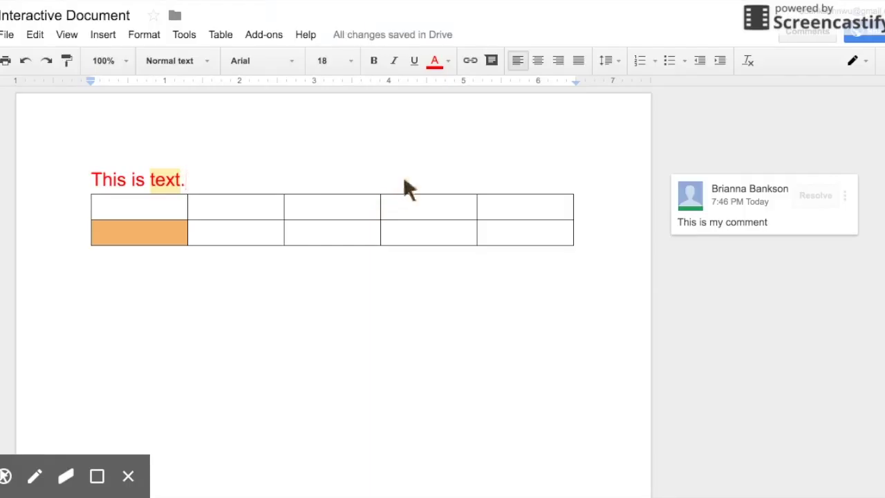
click(707, 181)
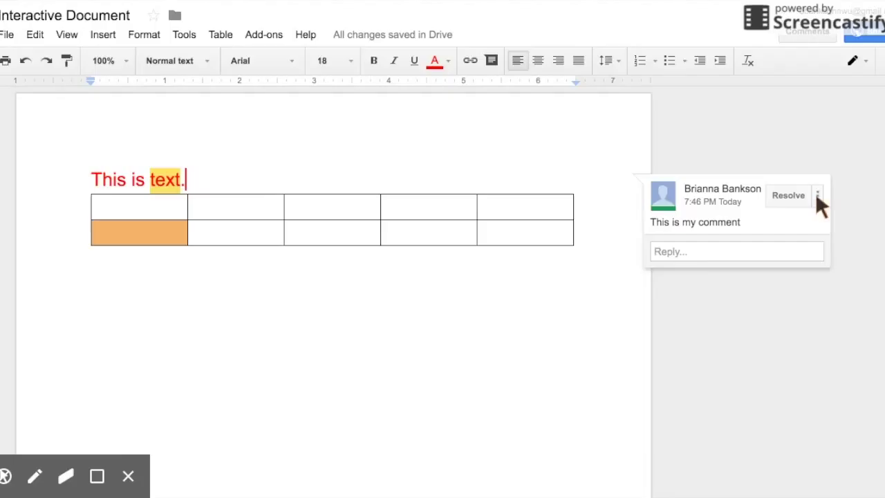
click(503, 174)
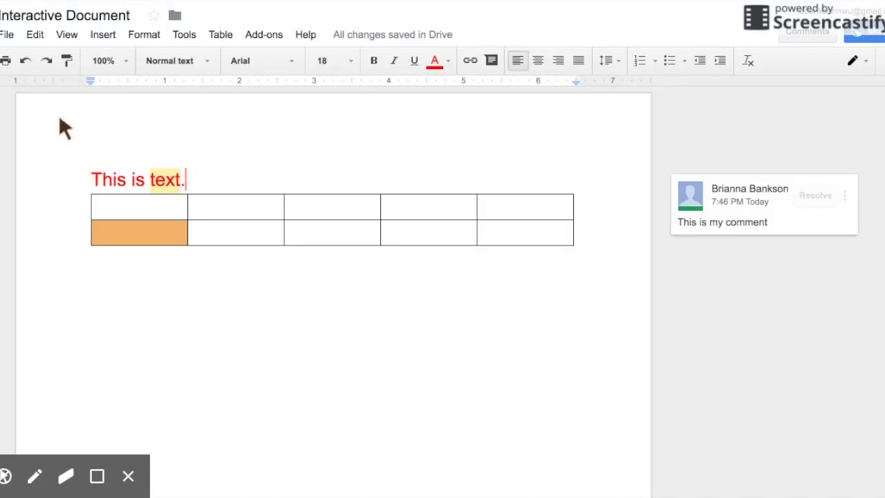
Step: In Page setup, switch to Landscape orientation with a purple page colour
click(10, 36)
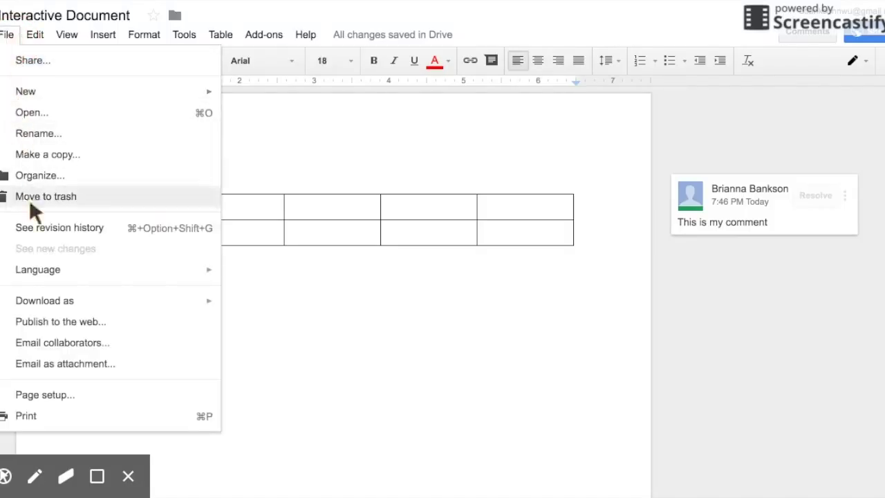
click(53, 392)
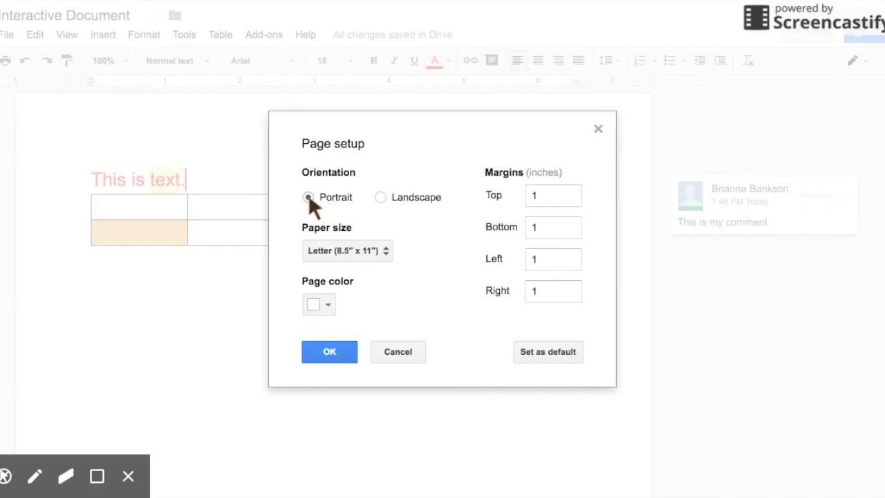
click(381, 197)
click(327, 307)
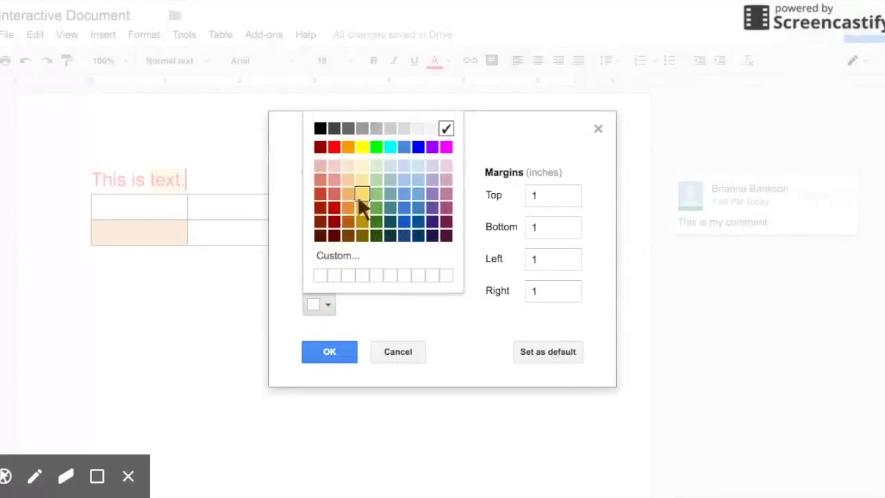
click(430, 147)
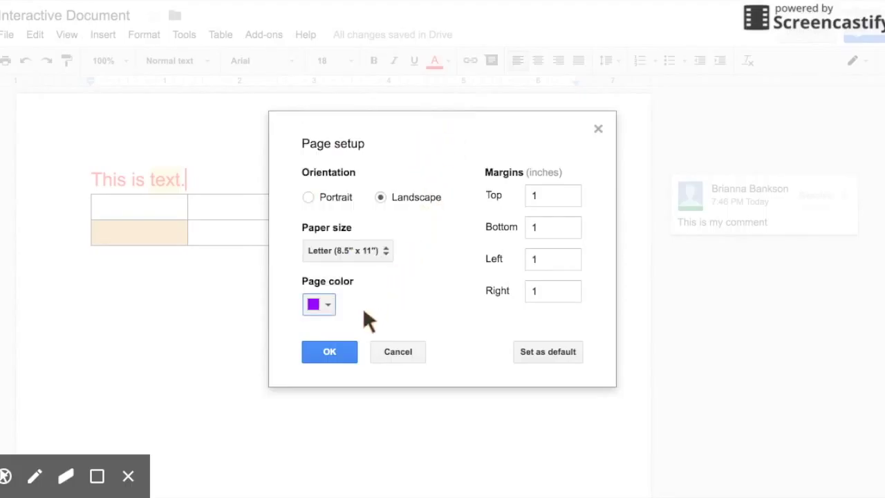
click(324, 352)
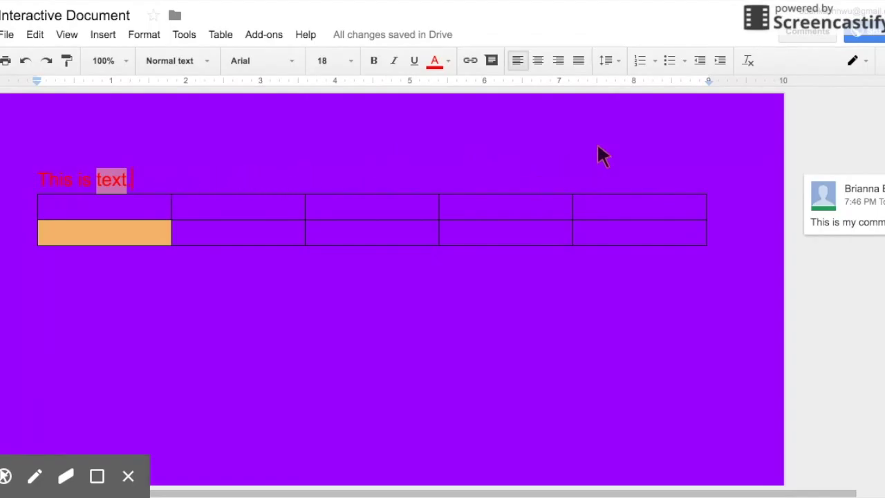
Step: Review the Share dialog's link access choices and the Can edit permission levels without changing them
click(859, 39)
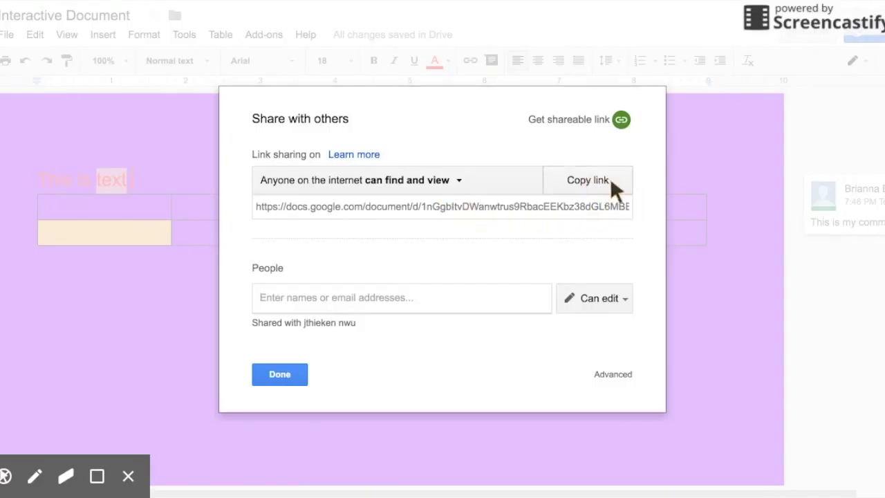
click(457, 179)
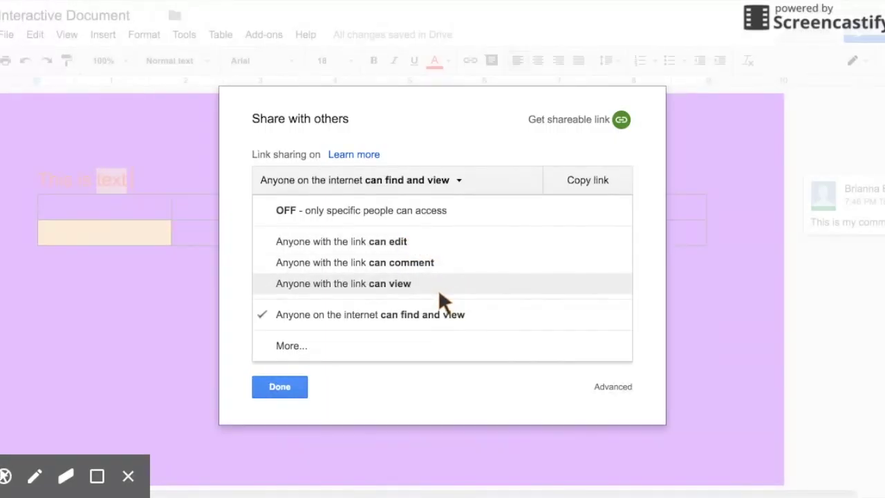
click(427, 148)
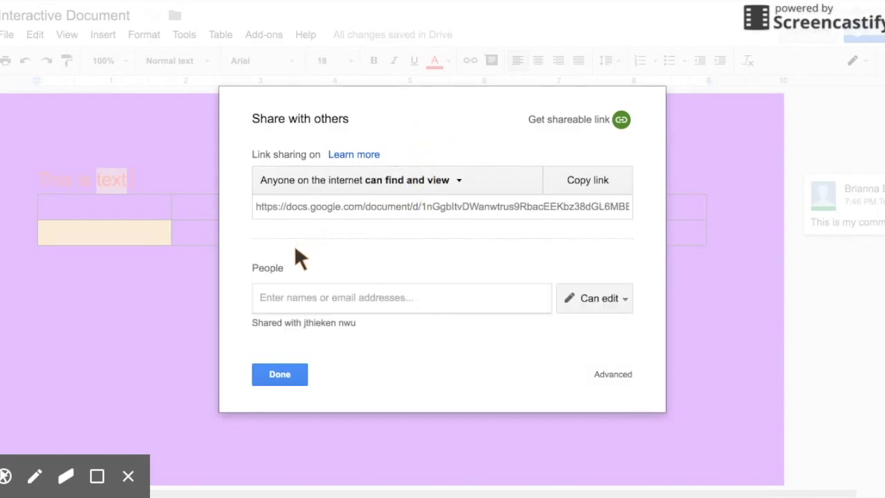
click(267, 298)
click(626, 298)
Step: Check the Advanced link sharing visibility and cancel, keeping it Public on the web
click(604, 374)
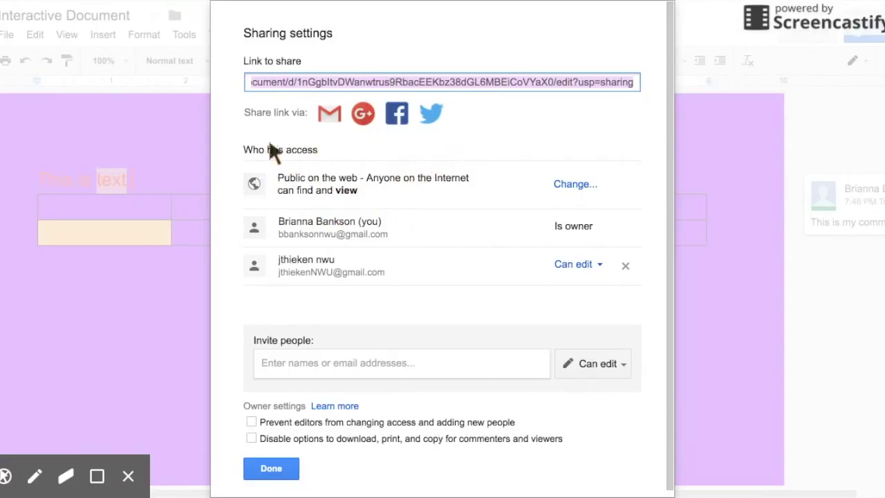
click(565, 184)
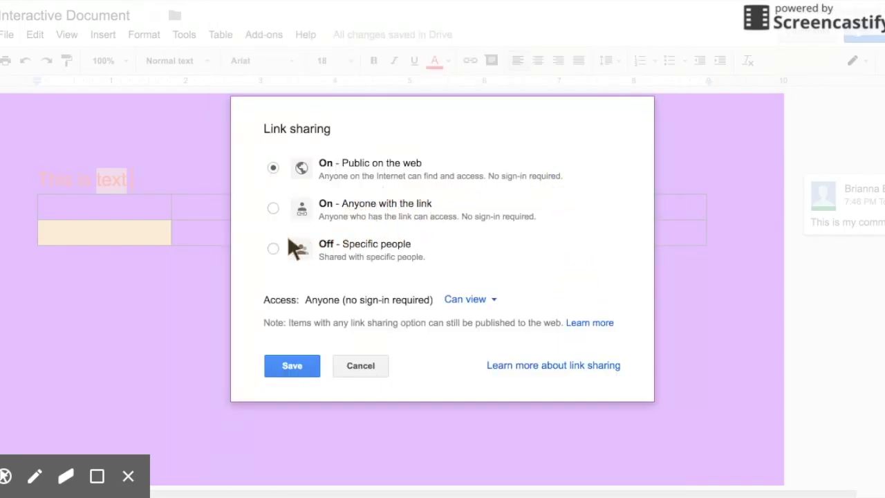
click(378, 370)
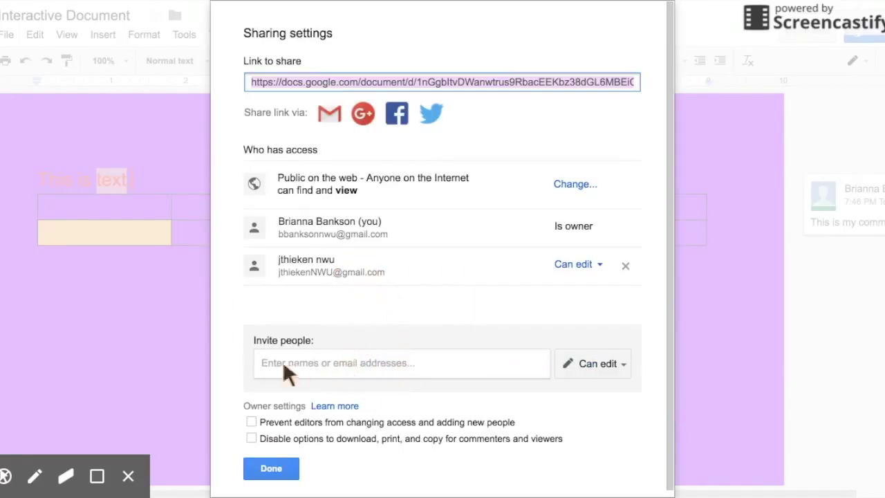
Step: Close the Sharing settings dialog with Done
click(291, 468)
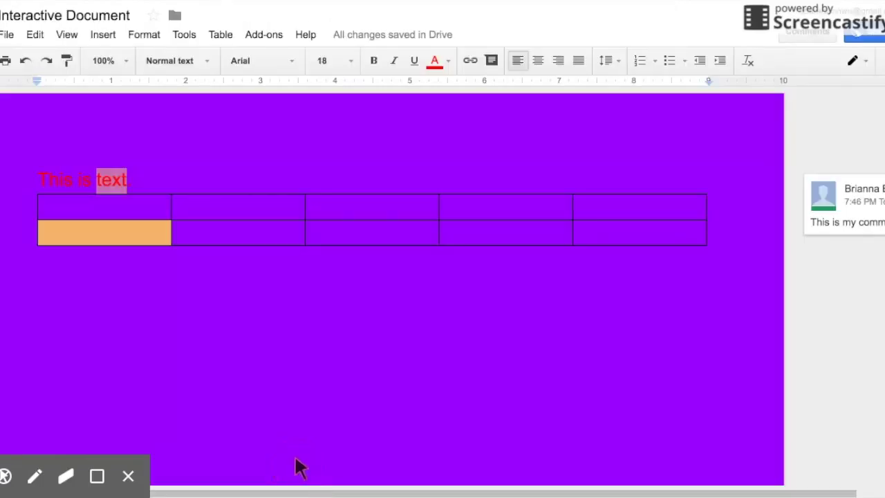